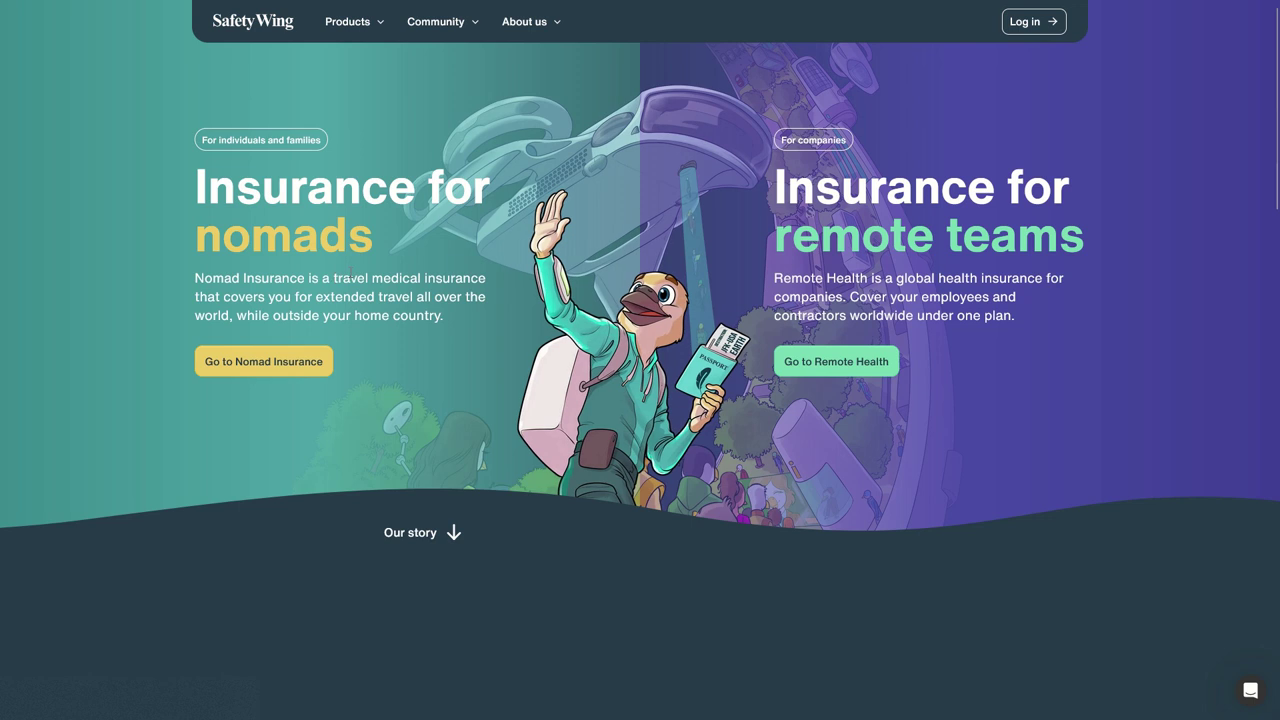
- Skim the SafetyWing landing page, then go to the Nomad Insurance product page
mouse_move(257, 297)
mouse_down()
mouse_move(443, 300)
mouse_move(258, 320)
mouse_up()
click(258, 320)
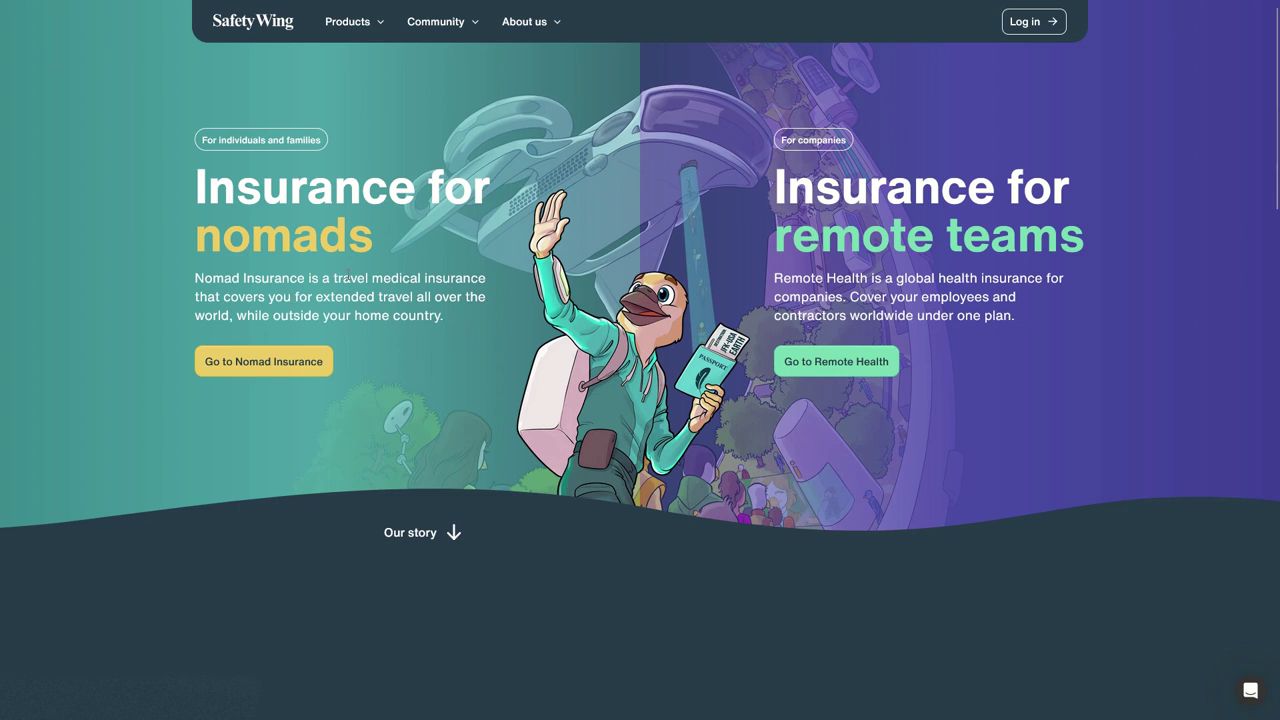
scroll(670, 225, down, 2)
scroll(670, 225, down, 3)
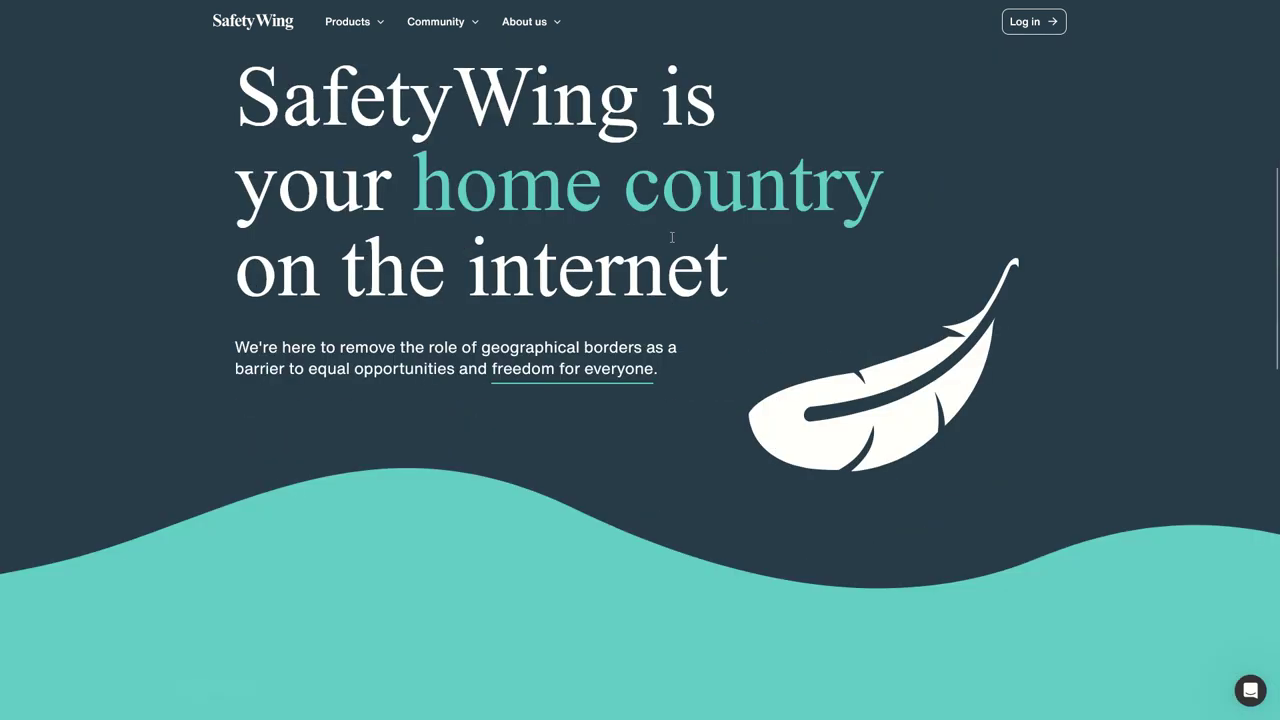
scroll(531, 209, down, 10)
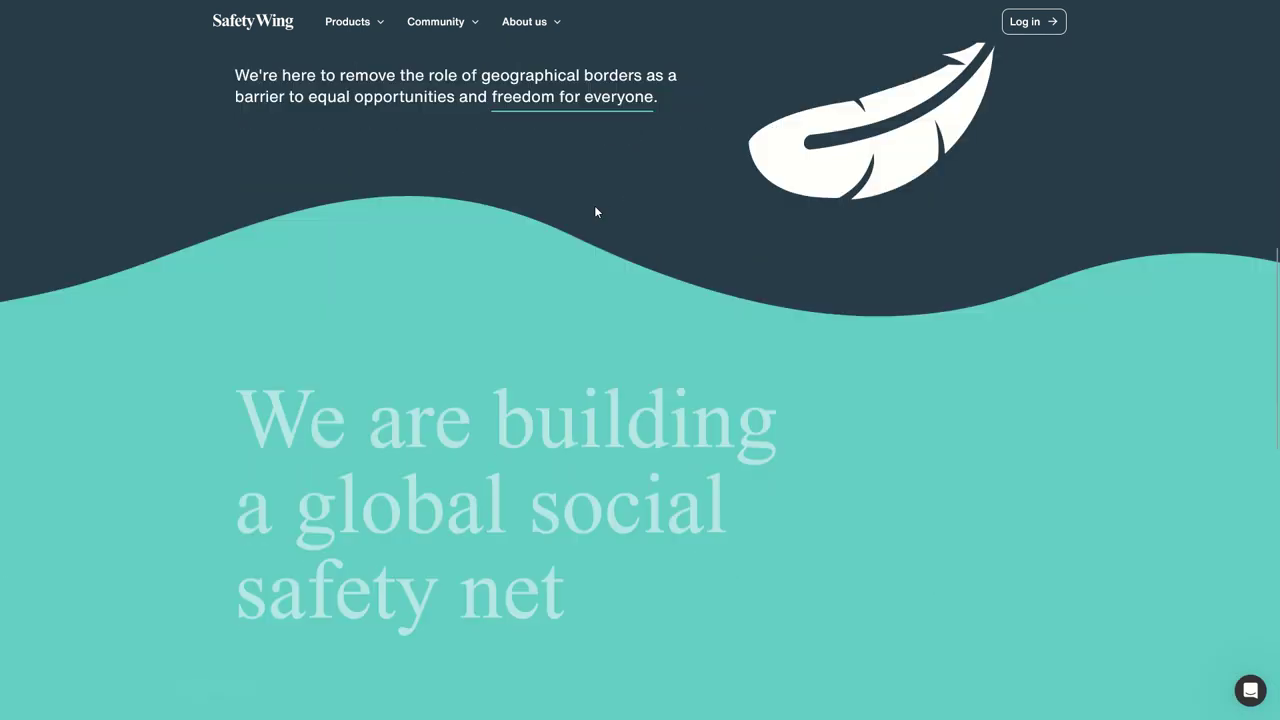
scroll(410, 383, up, 15)
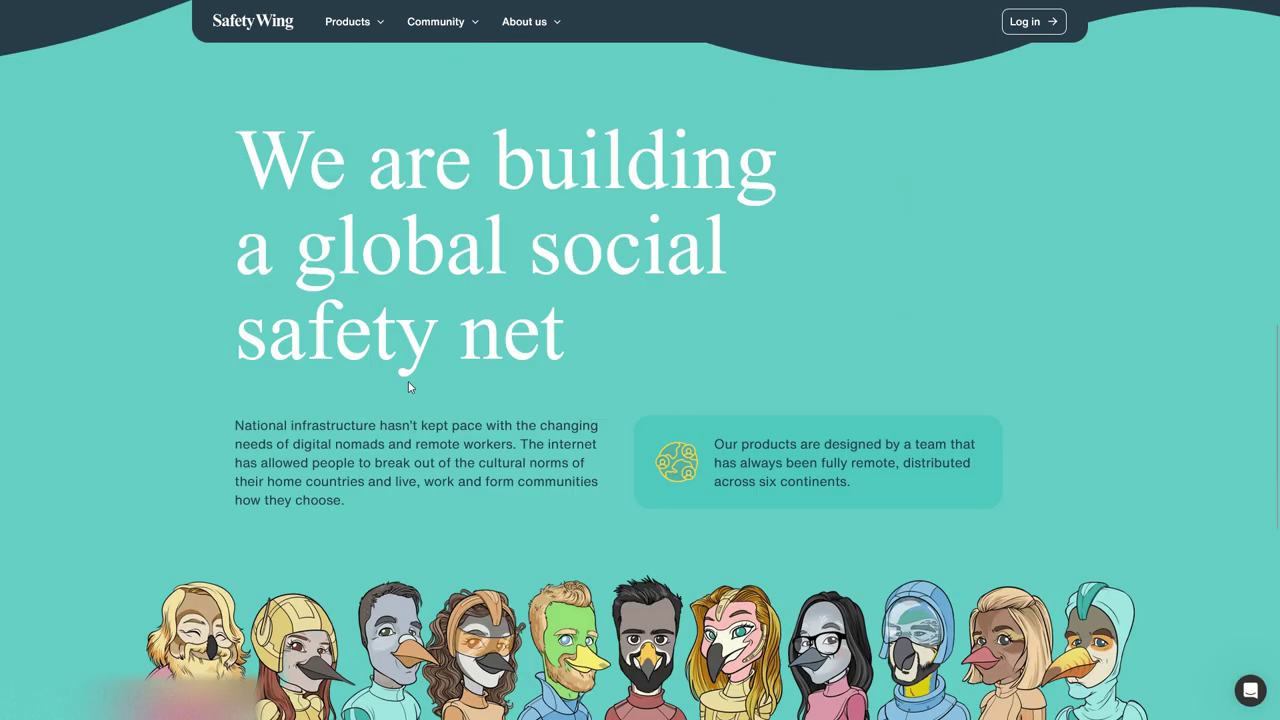
click(272, 370)
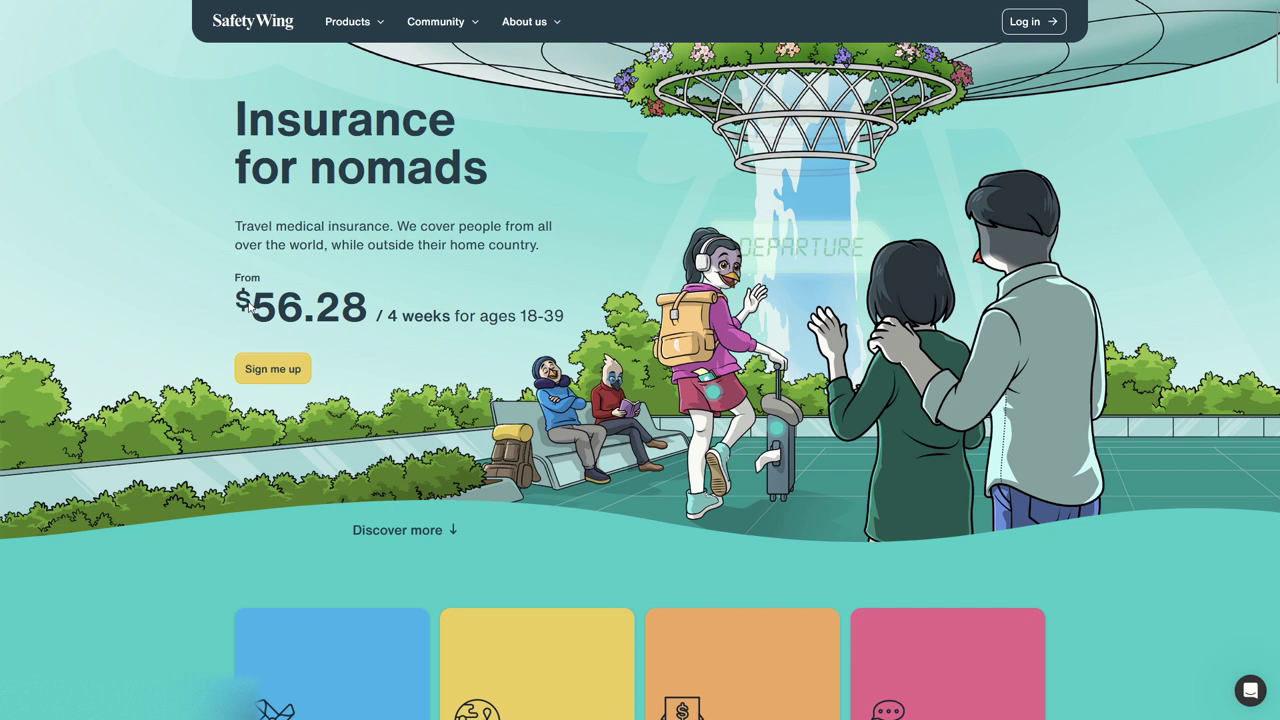
- Note the $56.28 per 4 weeks price, then review features and coverage before returning to the top
drag(252, 306, 447, 316)
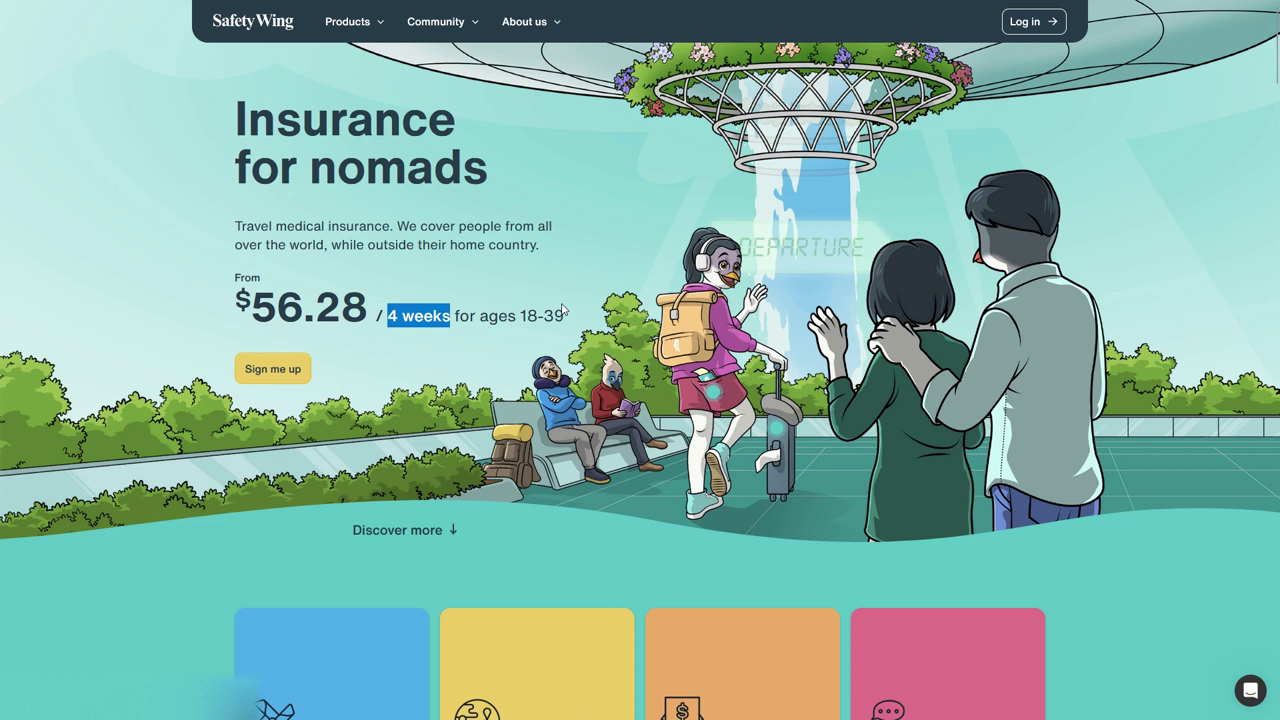
click(252, 305)
drag(252, 305, 376, 305)
scroll(448, 316, down, 3)
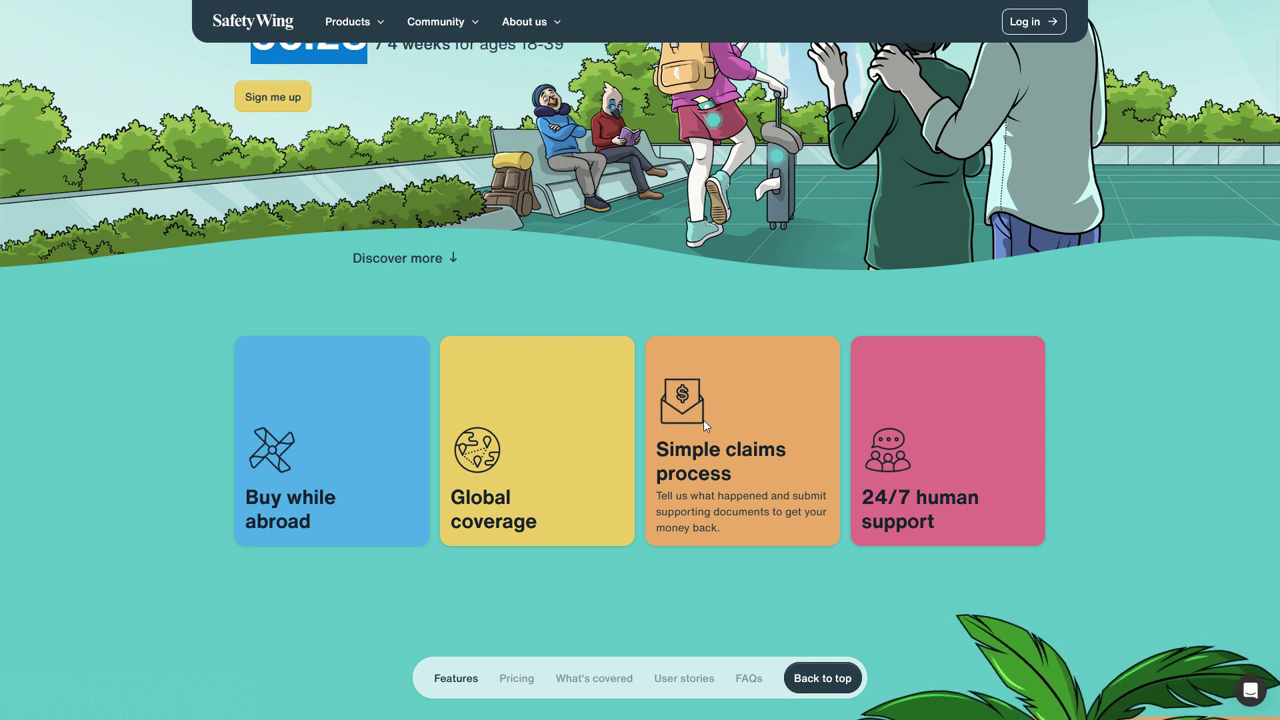
scroll(981, 398, down, 15)
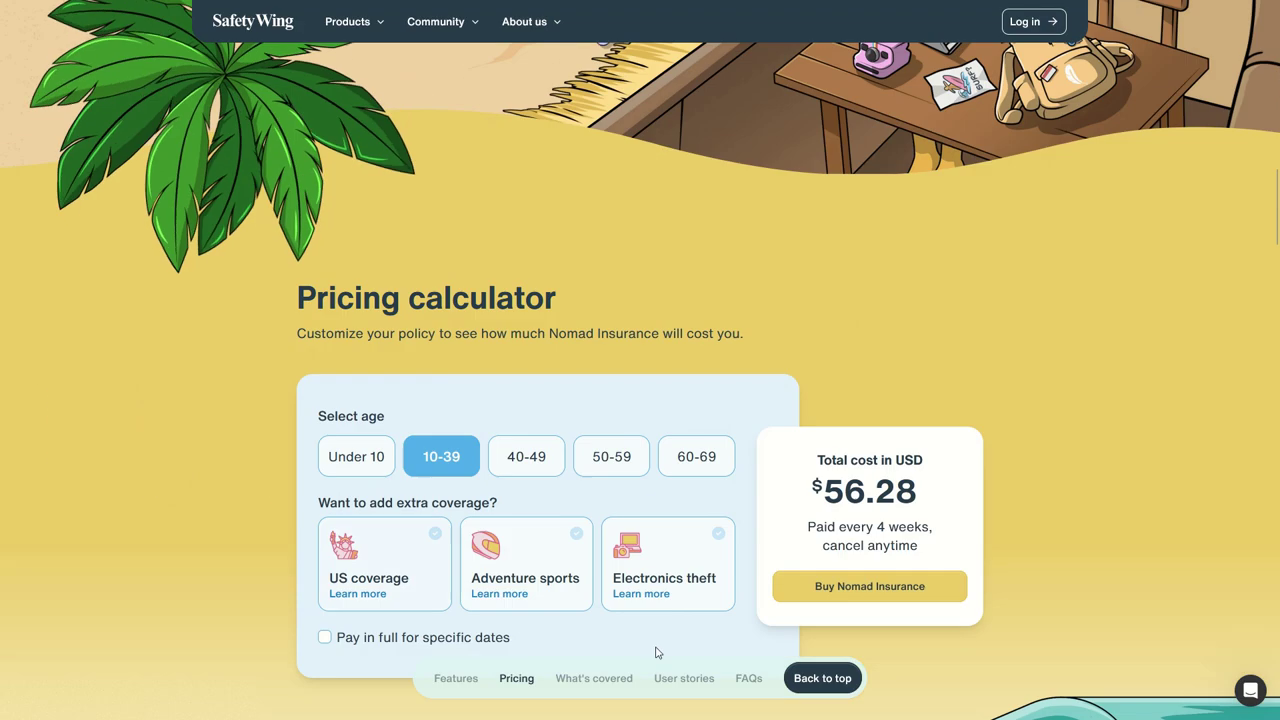
scroll(692, 400, down, 12)
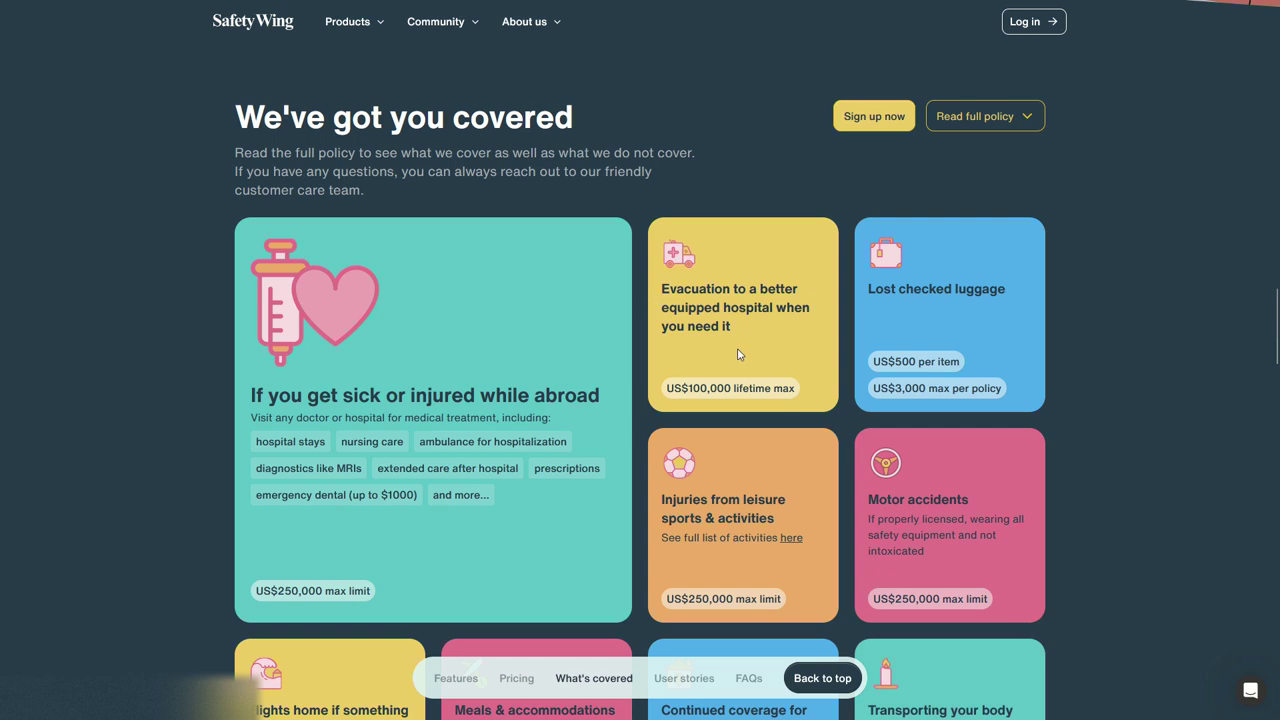
scroll(756, 395, down, 5)
scroll(598, 363, up, 15)
scroll(616, 395, up, 15)
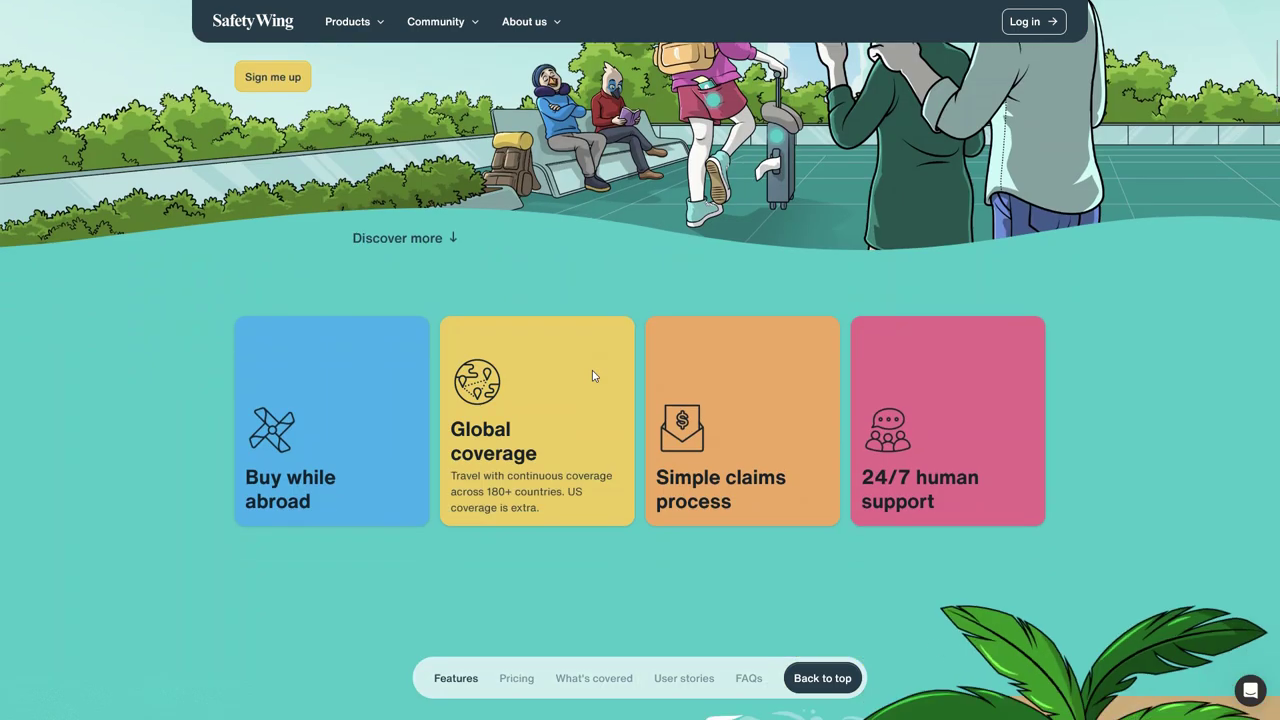
scroll(550, 285, up, 3)
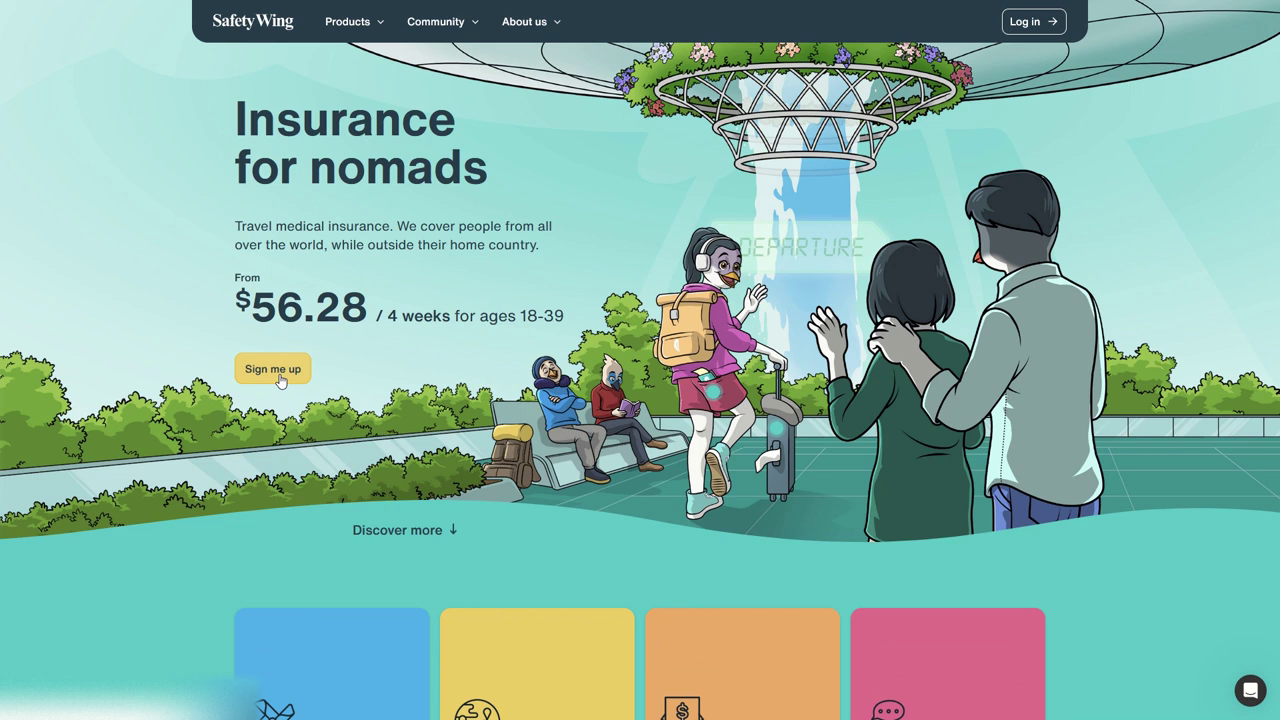
- Start Nomad Insurance sign-up with an e-mail address and the browser-suggested strong password
click(275, 369)
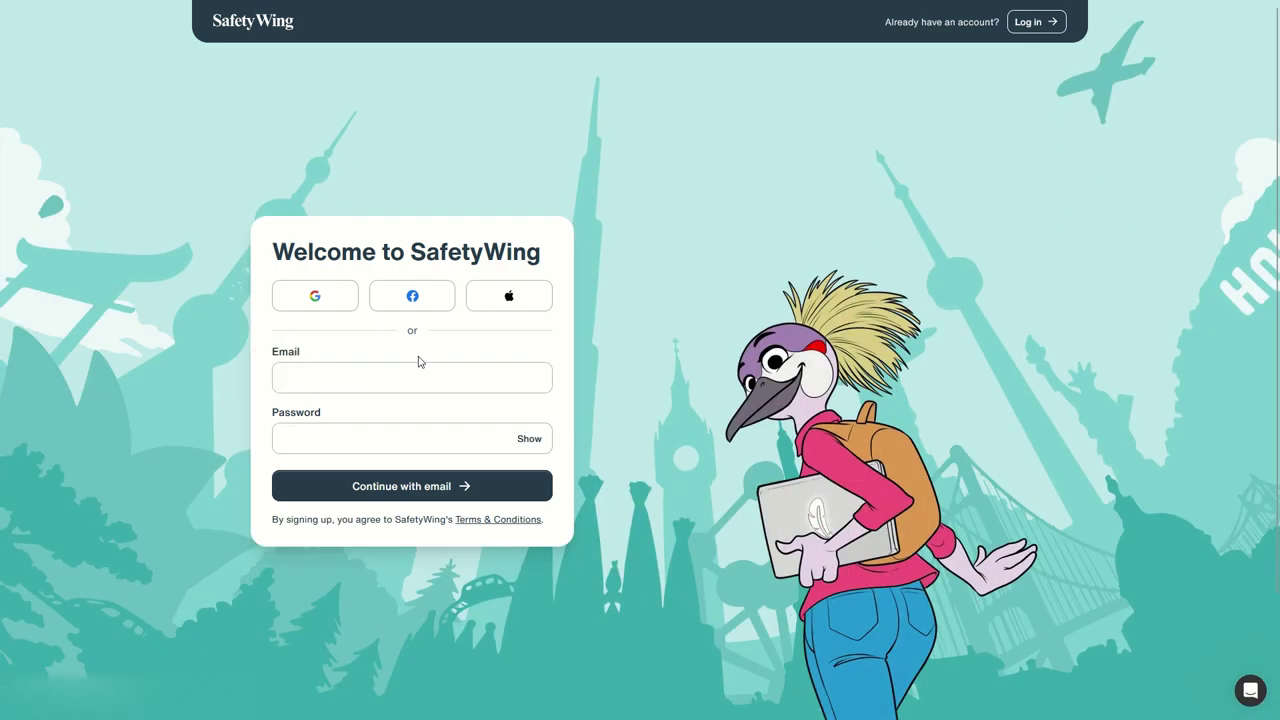
click(418, 366)
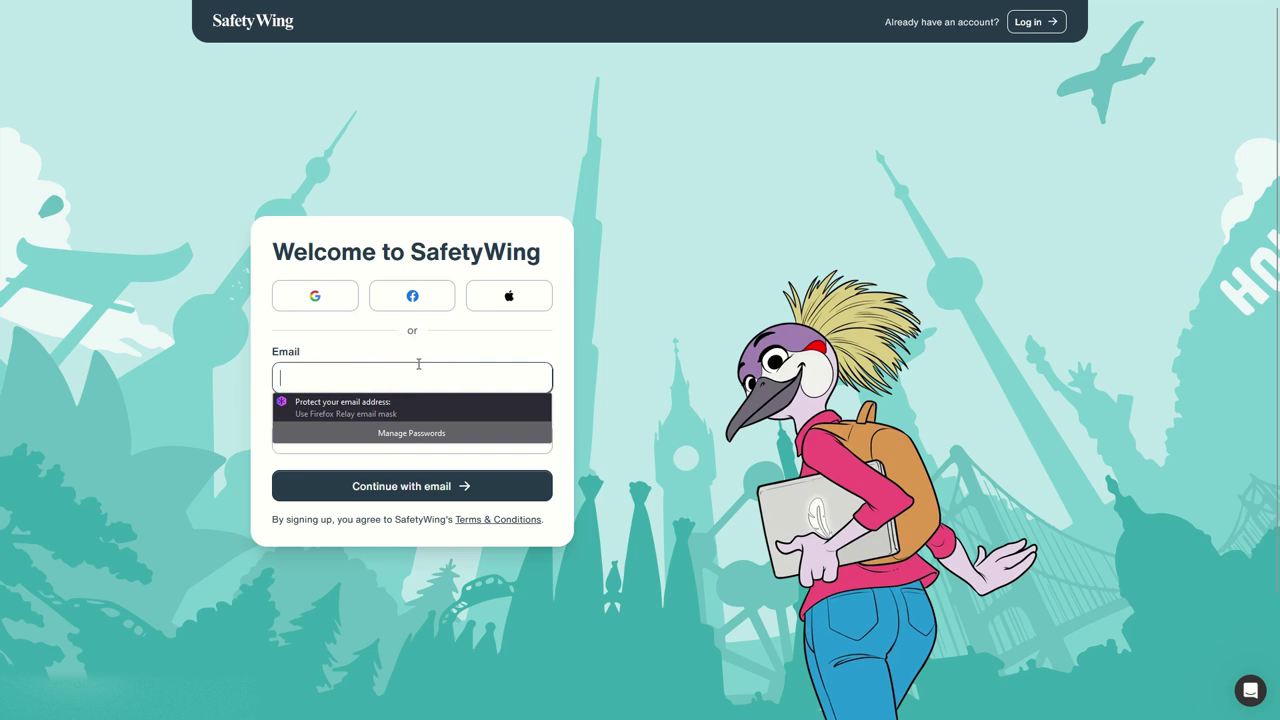
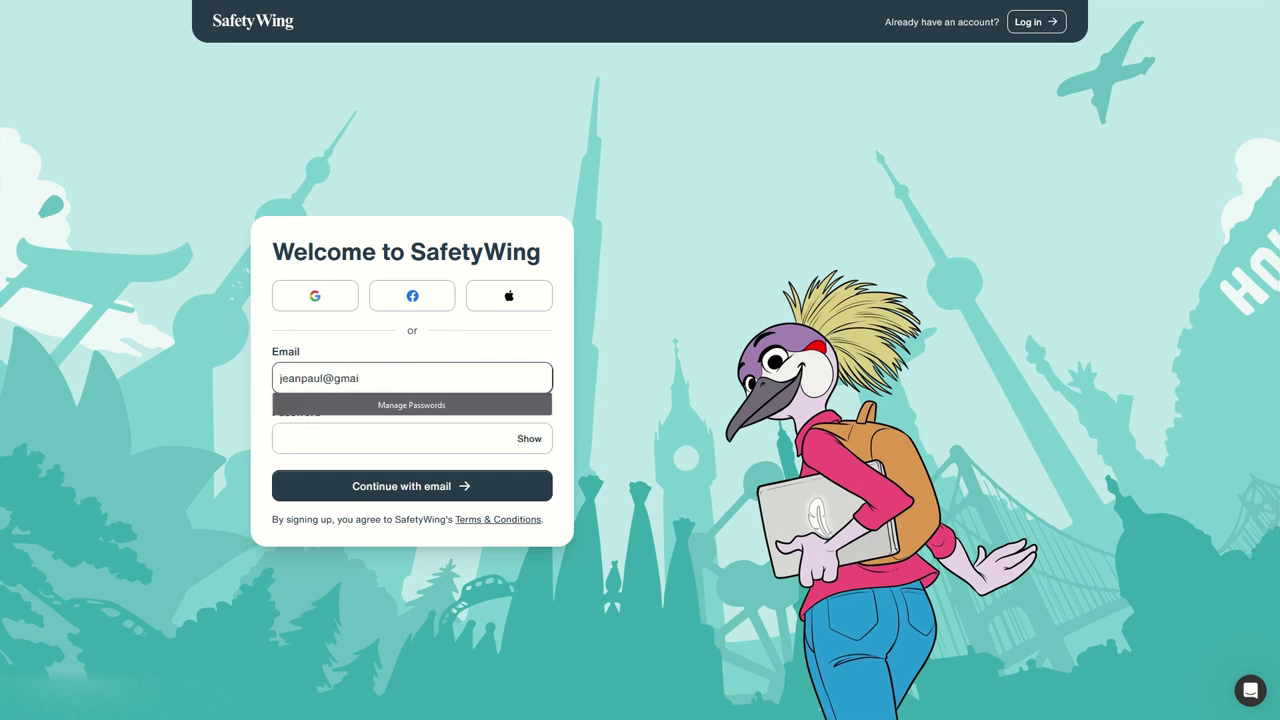
key(Tab)
click(340, 456)
click(425, 509)
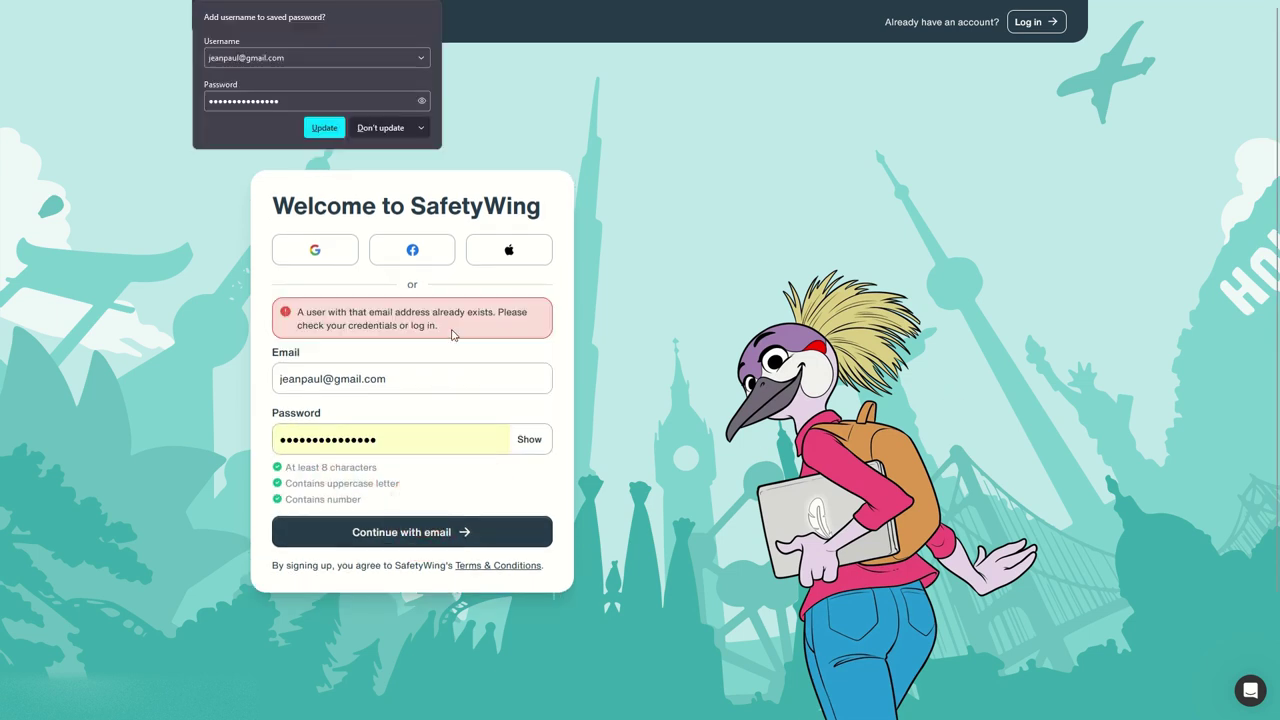
- Change the already-taken e-mail's user part to a new one and resubmit
double_click(286, 378)
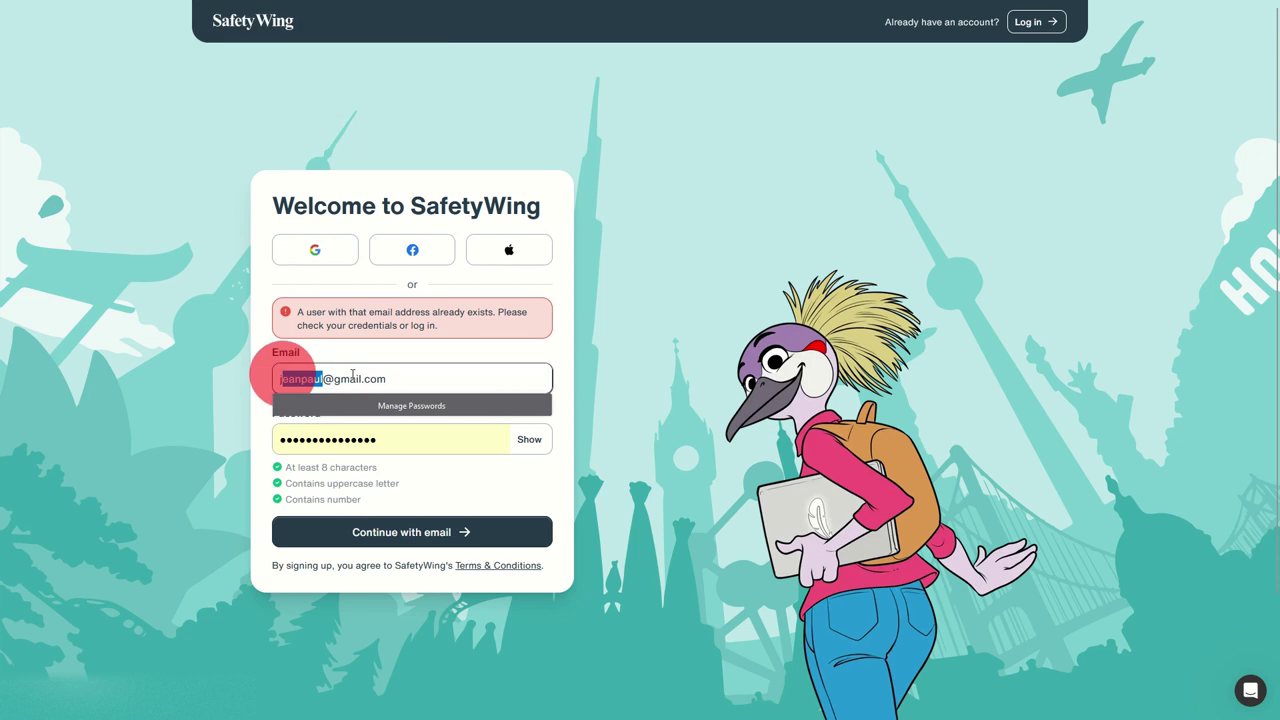
click(430, 512)
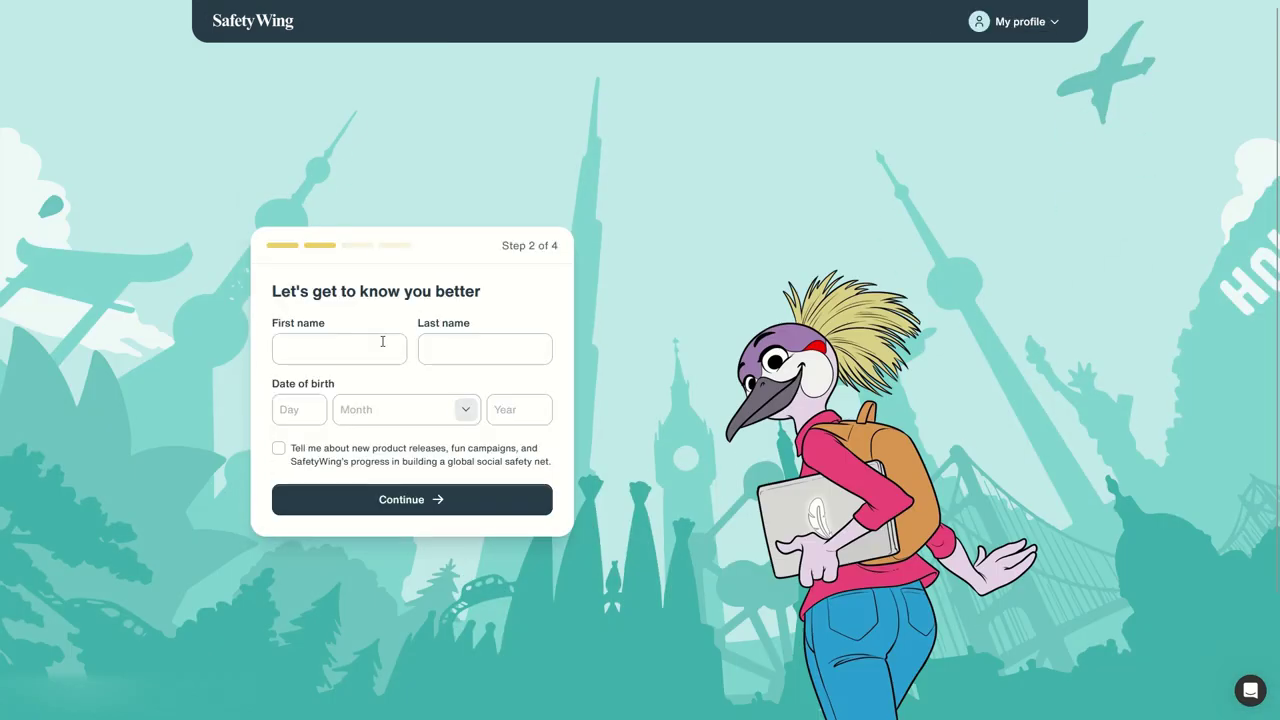
- Enter first and last name and birth date 28 July, opt into product news, and continue
click(356, 348)
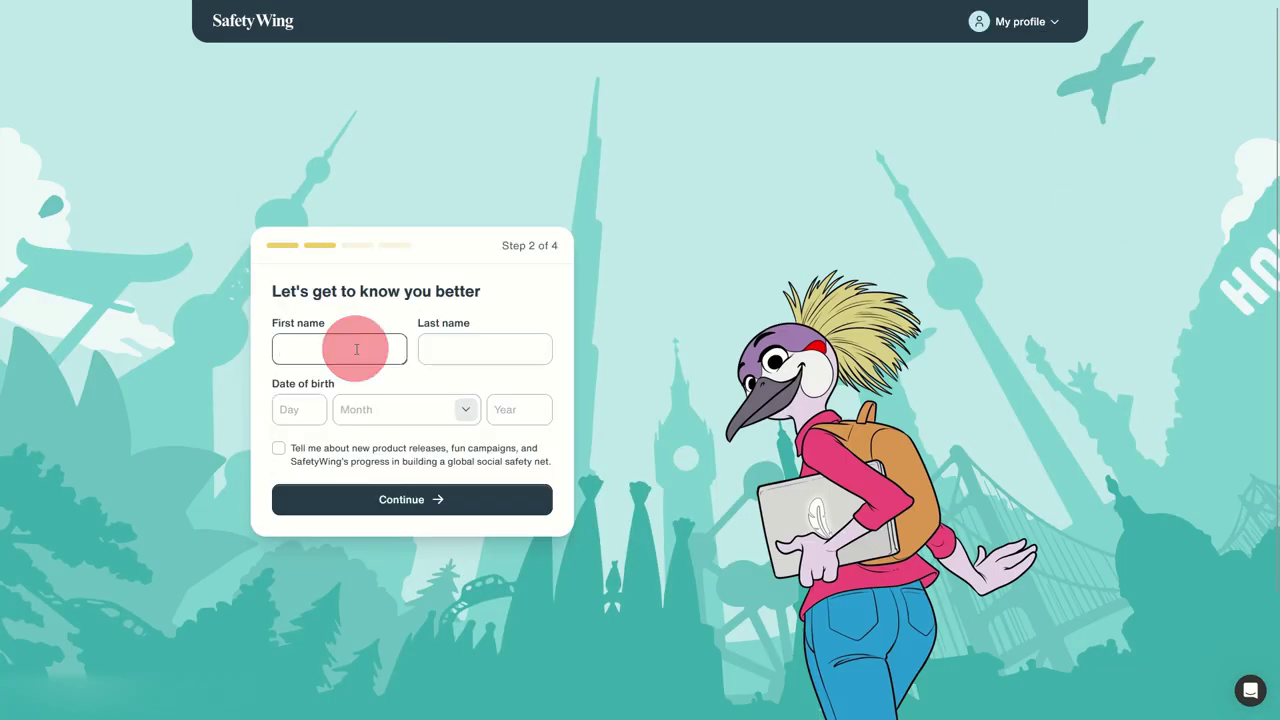
click(485, 348)
text(Paul)
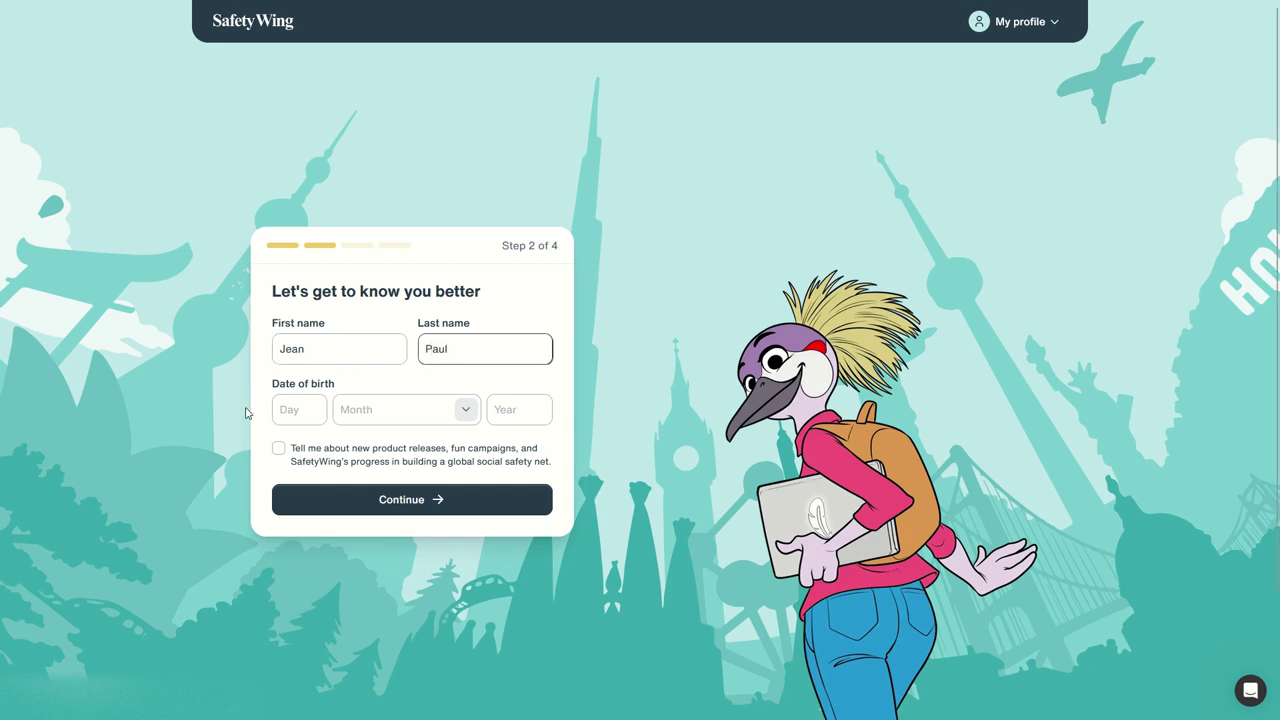
click(302, 408)
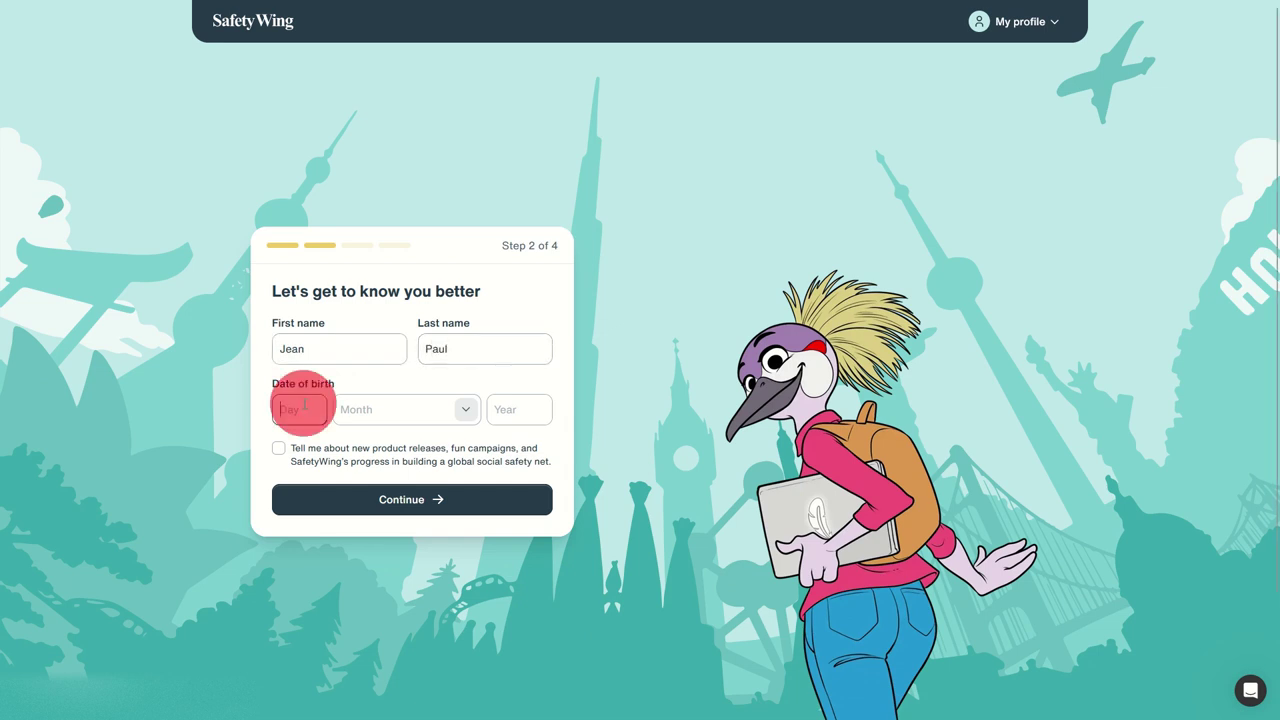
text(28)
key(Tab)
text(July)
click(394, 458)
click(517, 410)
text(1991)
click(298, 447)
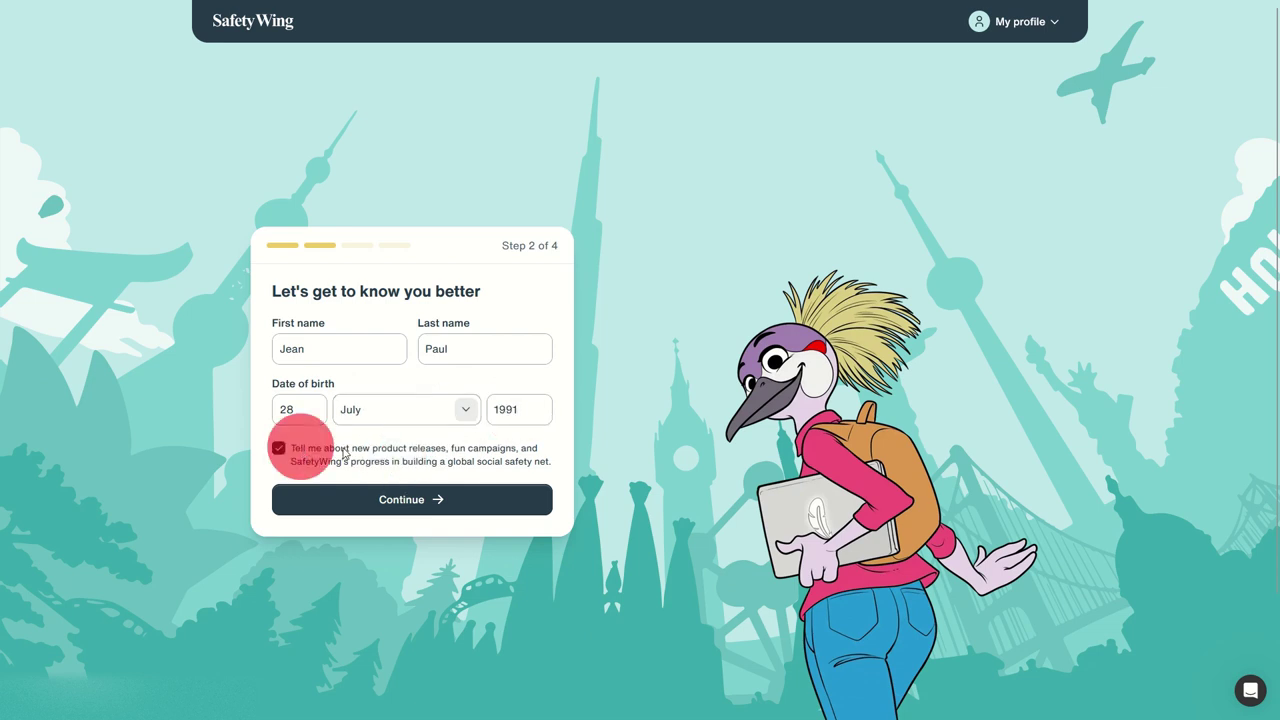
click(402, 496)
- Choose France from the Citizenship country list
click(385, 378)
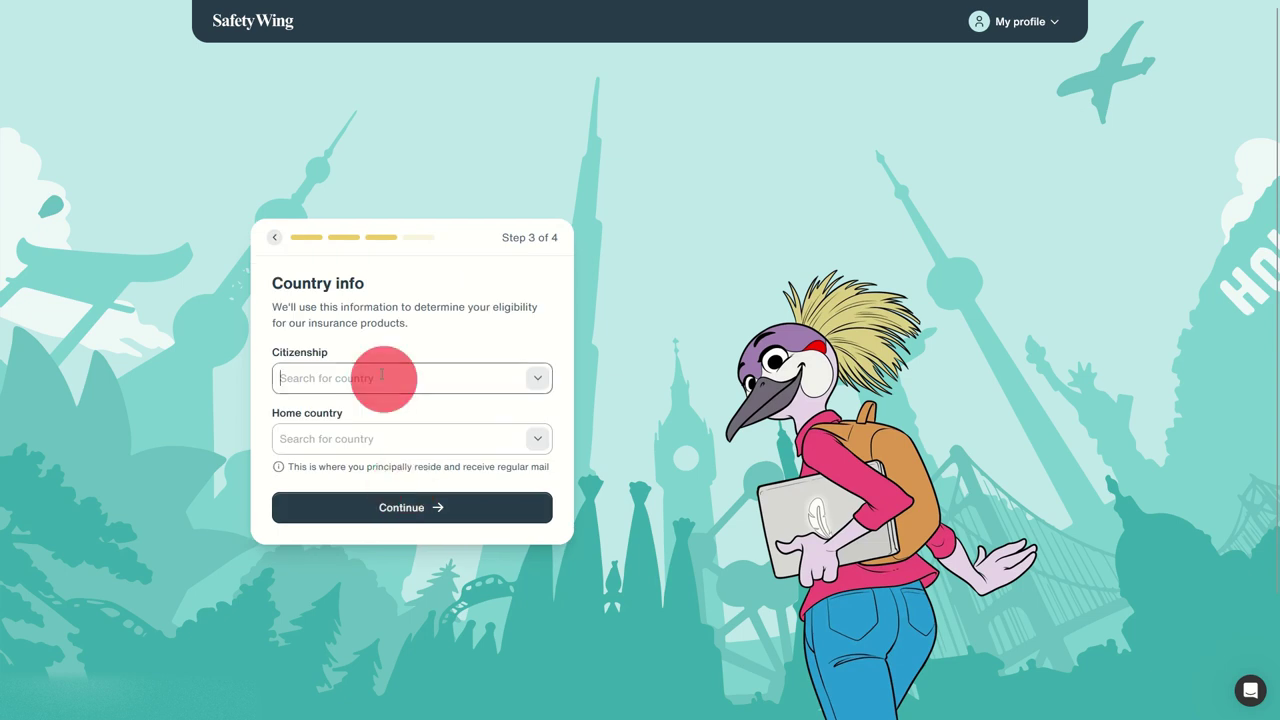
click(540, 376)
scroll(408, 466, down, 15)
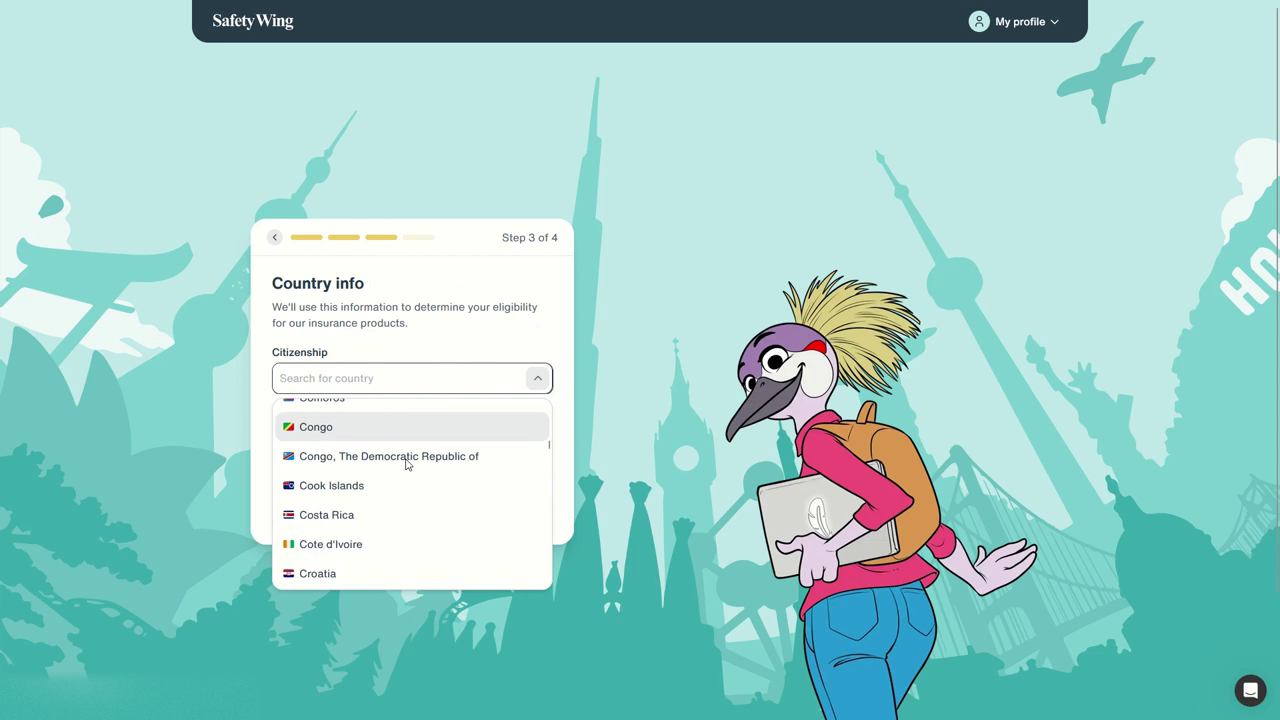
scroll(406, 465, down, 6)
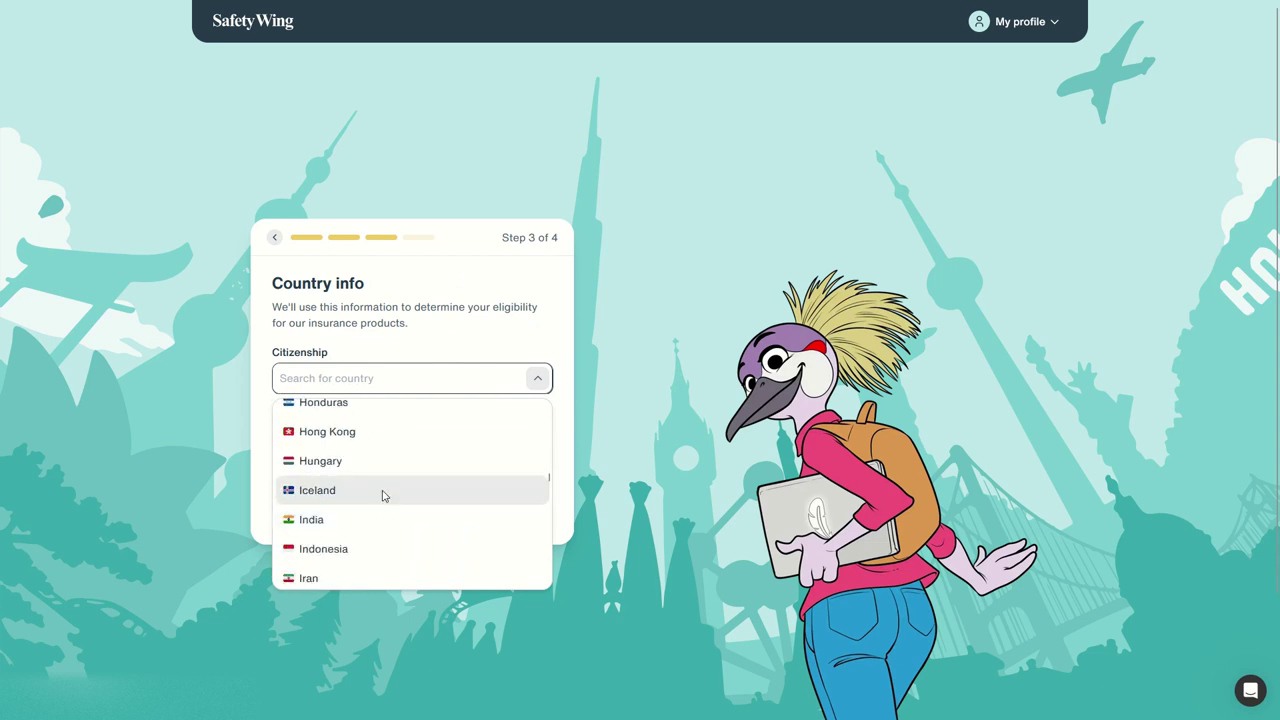
scroll(380, 498, down, 3)
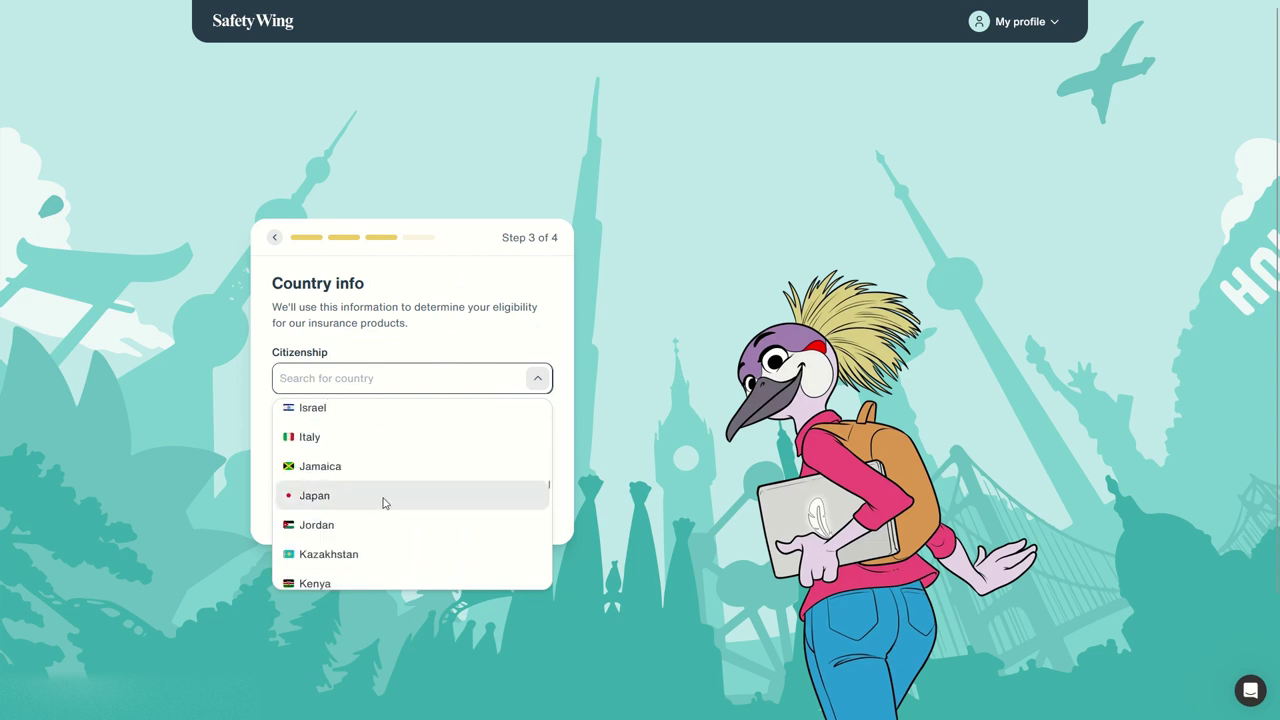
scroll(390, 498, up, 10)
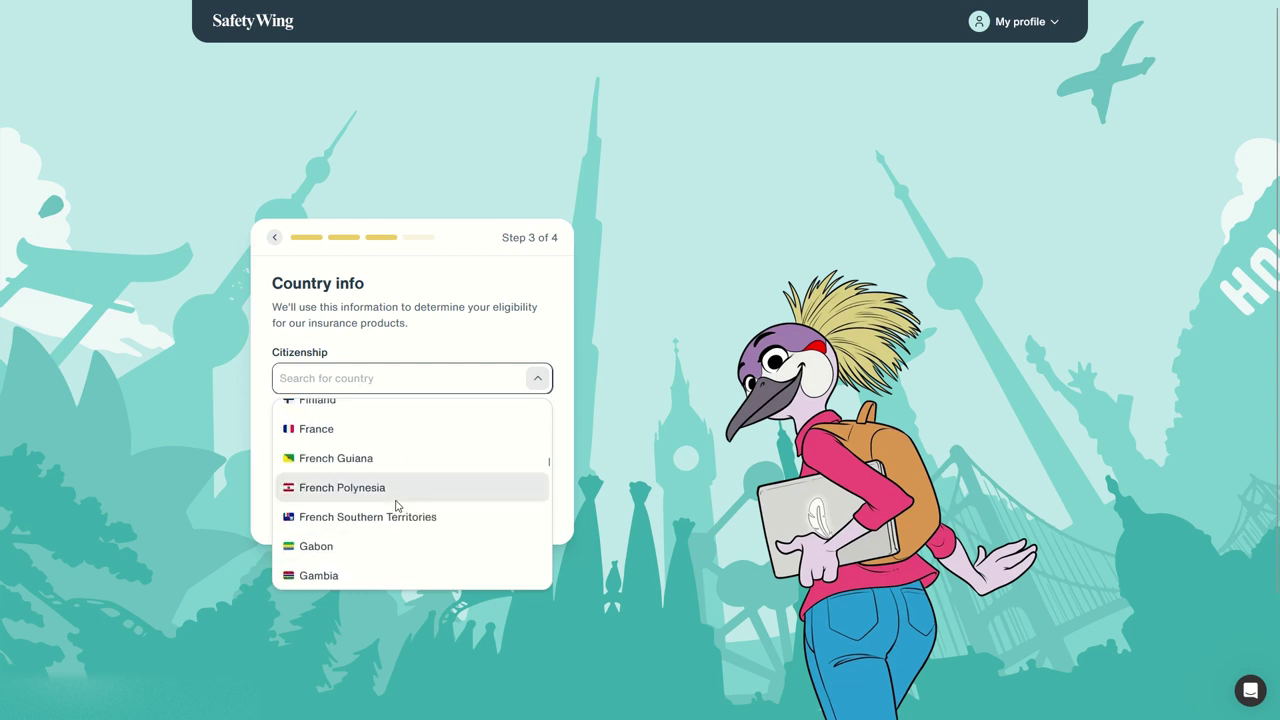
click(353, 428)
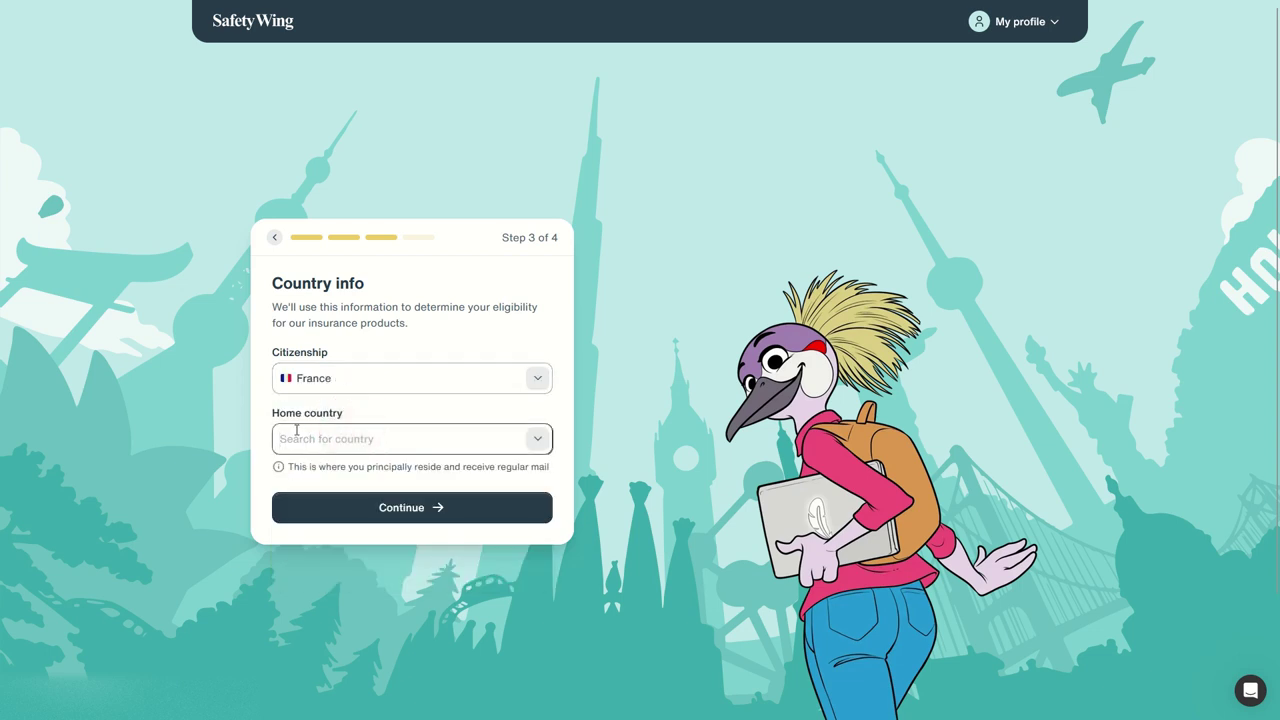
- Open the Home country dropdown, browse the countries, and focus its search box
drag(310, 466, 548, 464)
click(371, 438)
click(545, 440)
scroll(430, 530, down, 15)
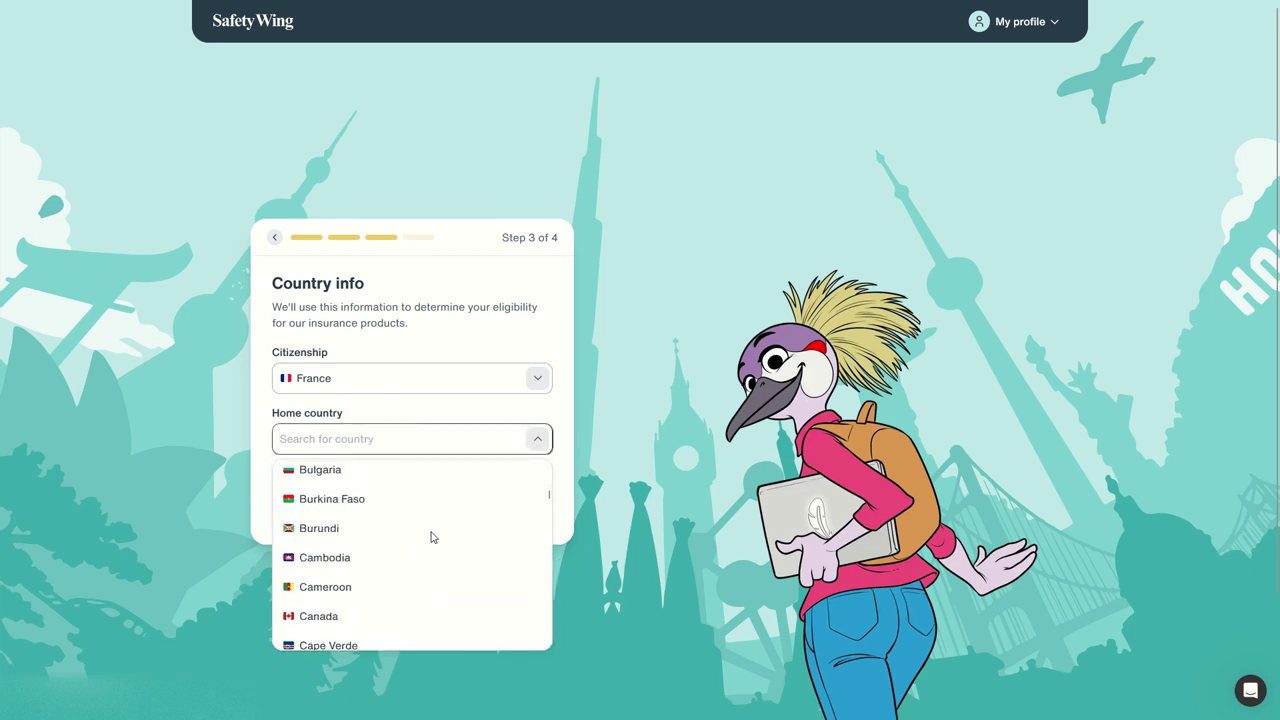
scroll(422, 532, down, 10)
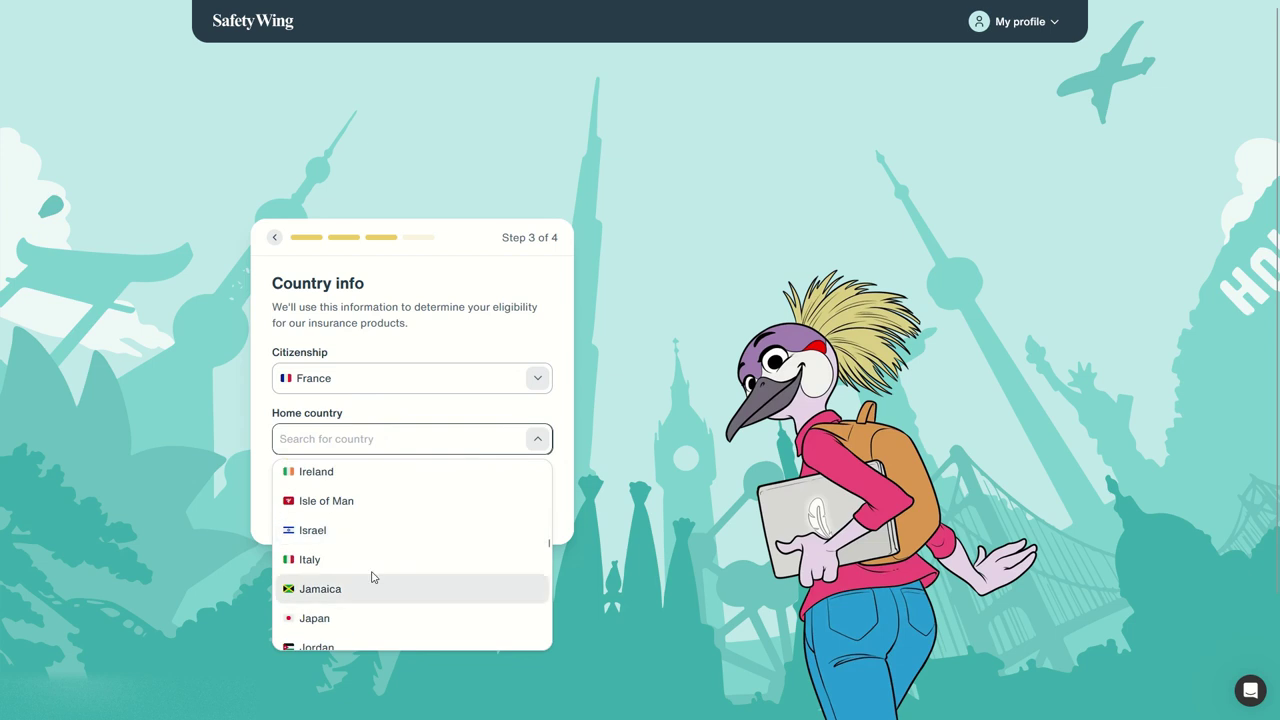
scroll(397, 571, down, 10)
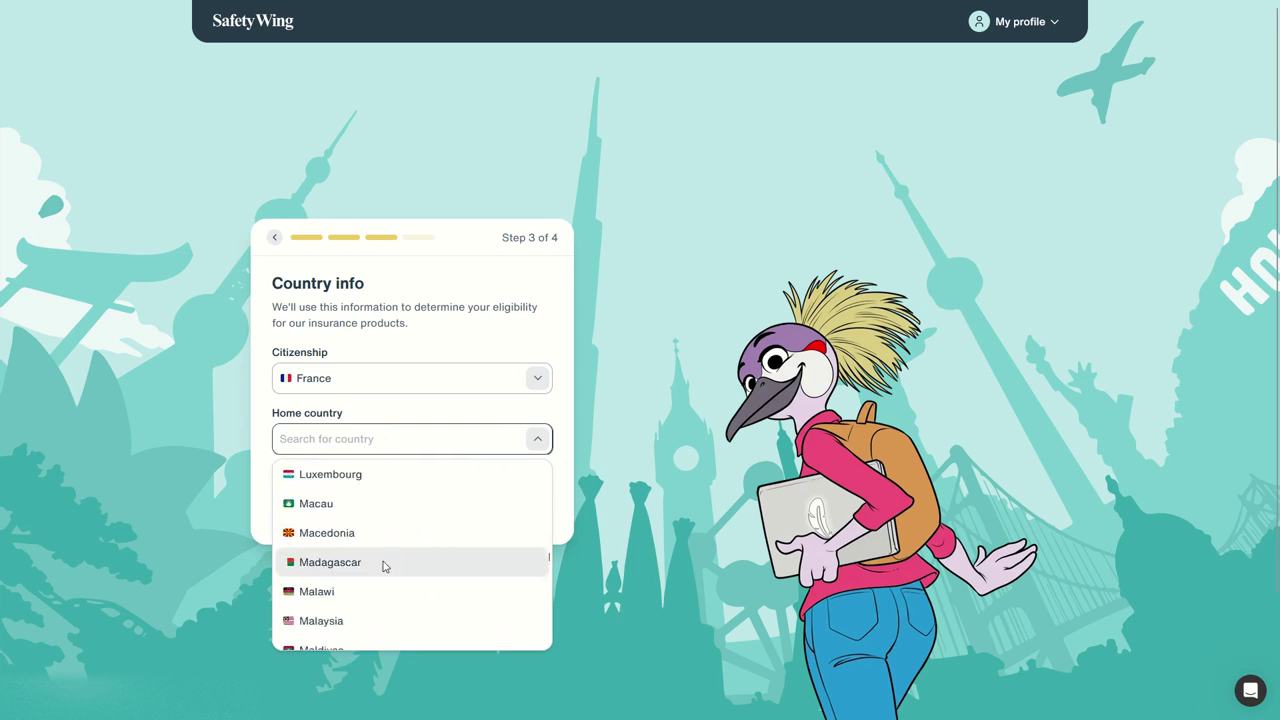
scroll(384, 567, down, 10)
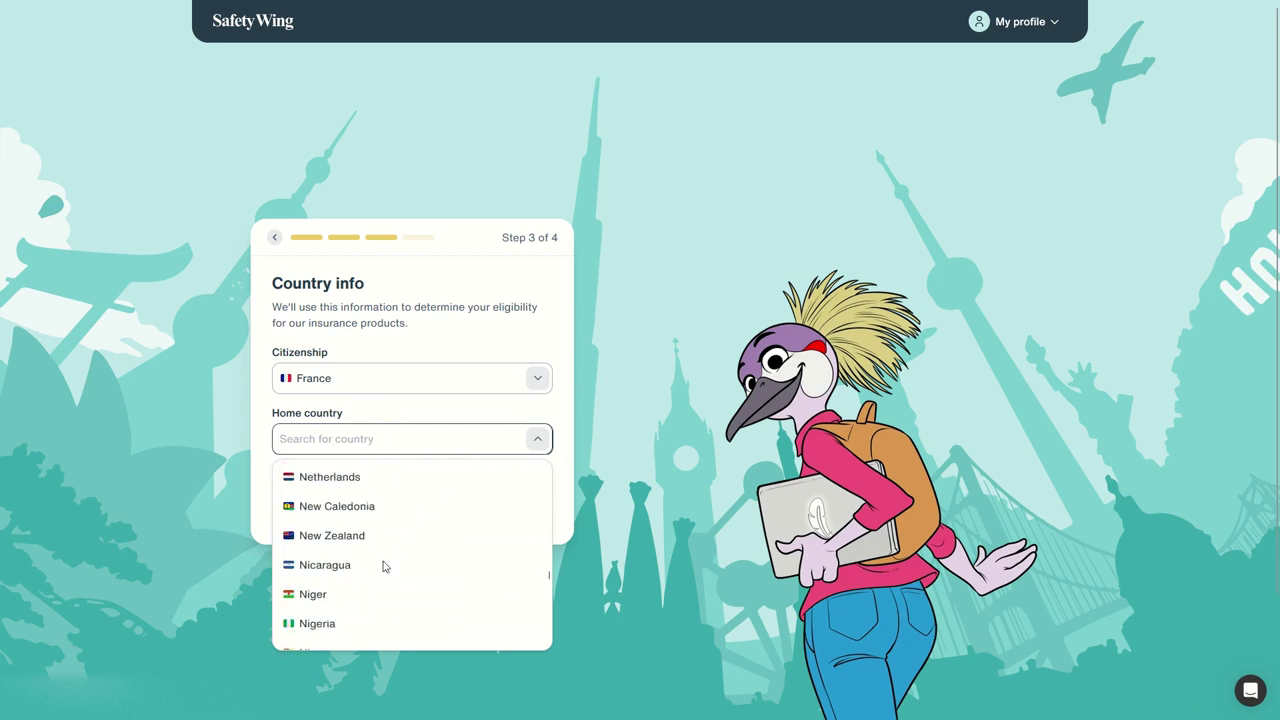
scroll(385, 565, down, 5)
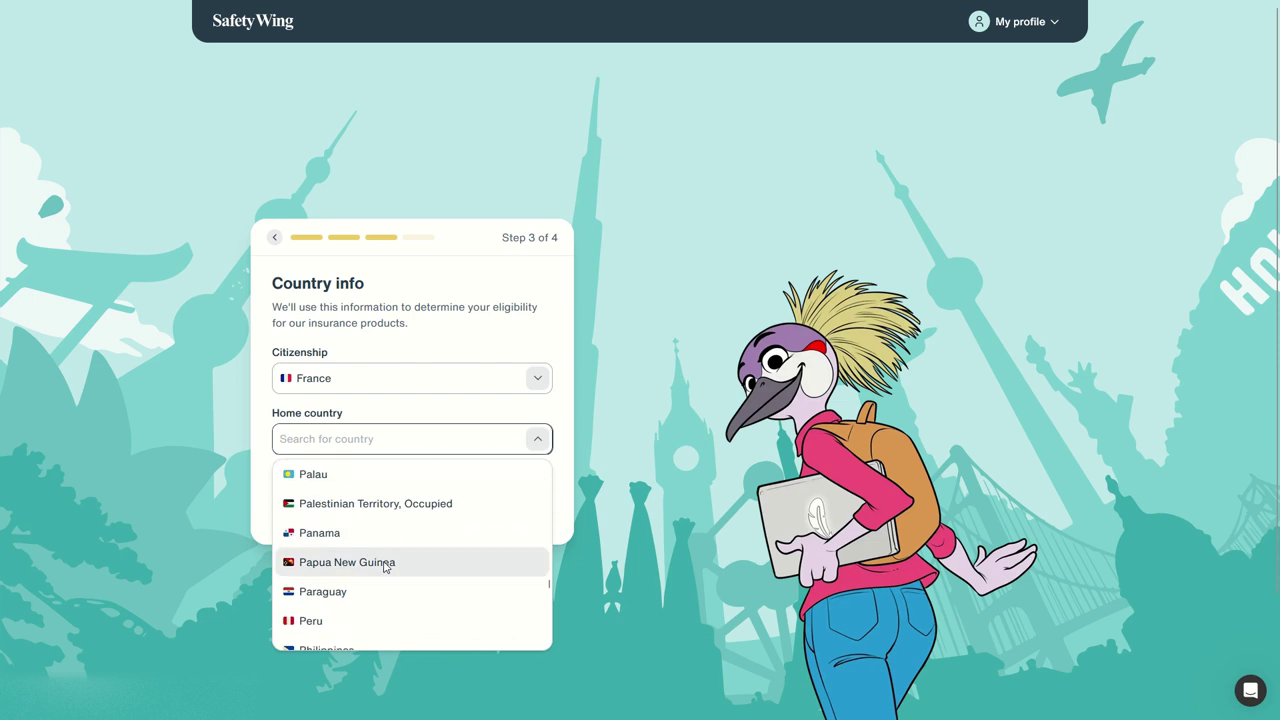
click(355, 430)
- Search 'po', pick Poland as the home country, and continue to the mailing address
text(po)
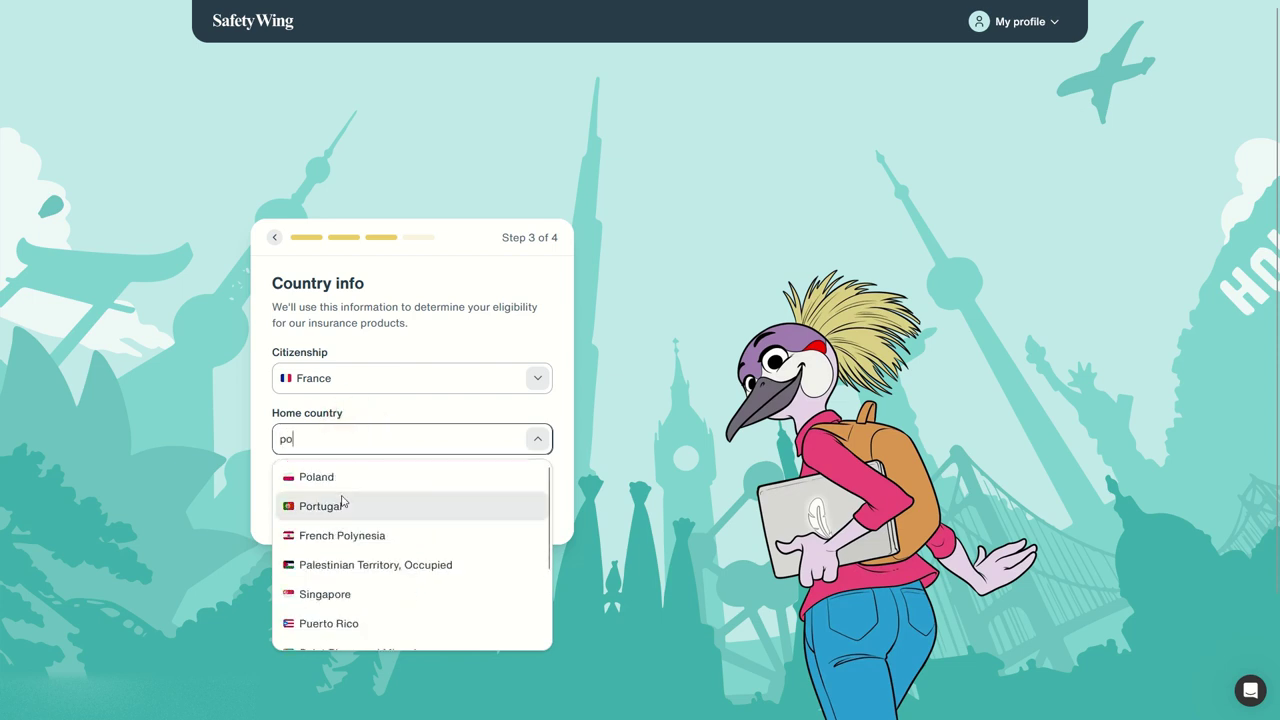
click(355, 476)
click(446, 508)
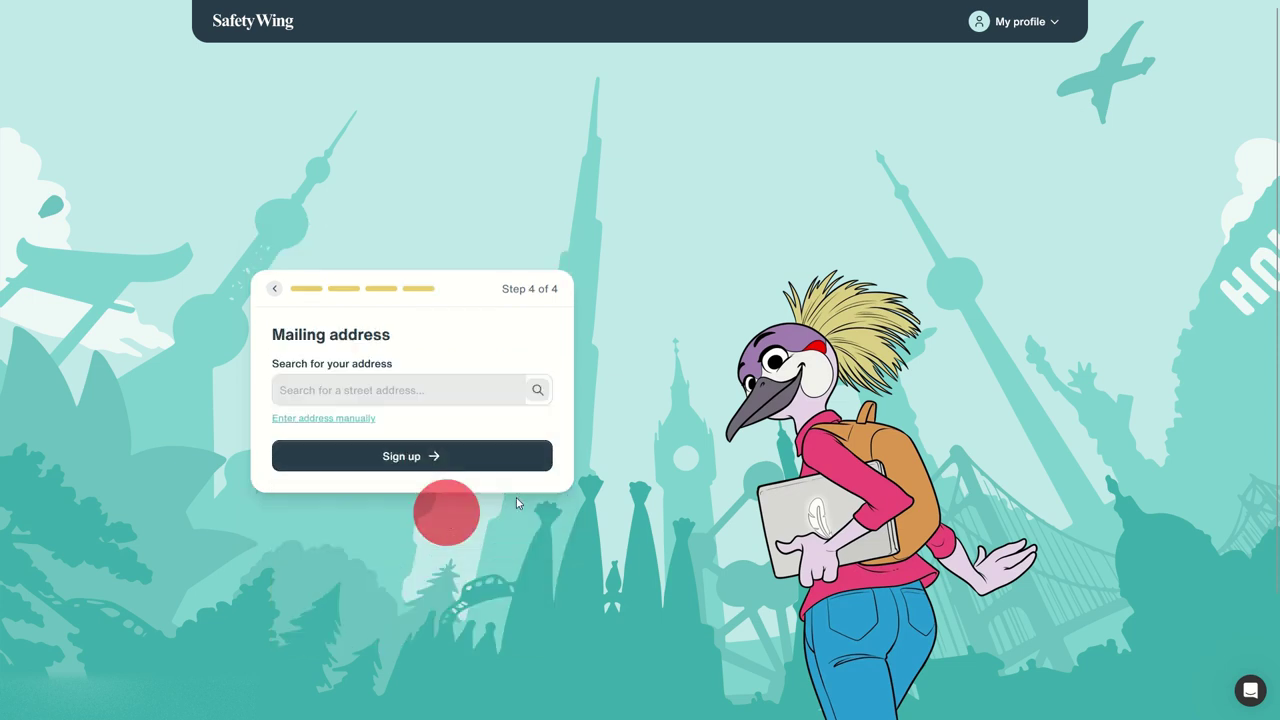
- Search 'main street, warsz' and select the first Warsaw address suggestion
click(369, 391)
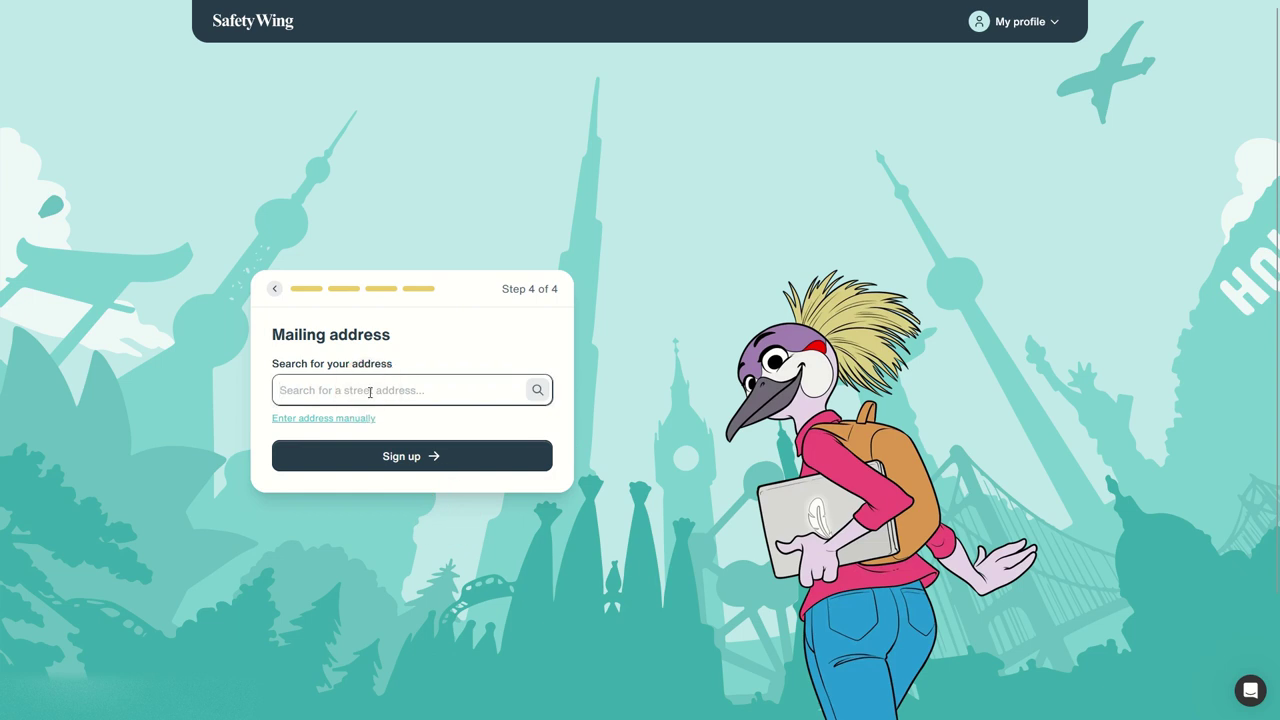
text(al/)
key(BackSpace)
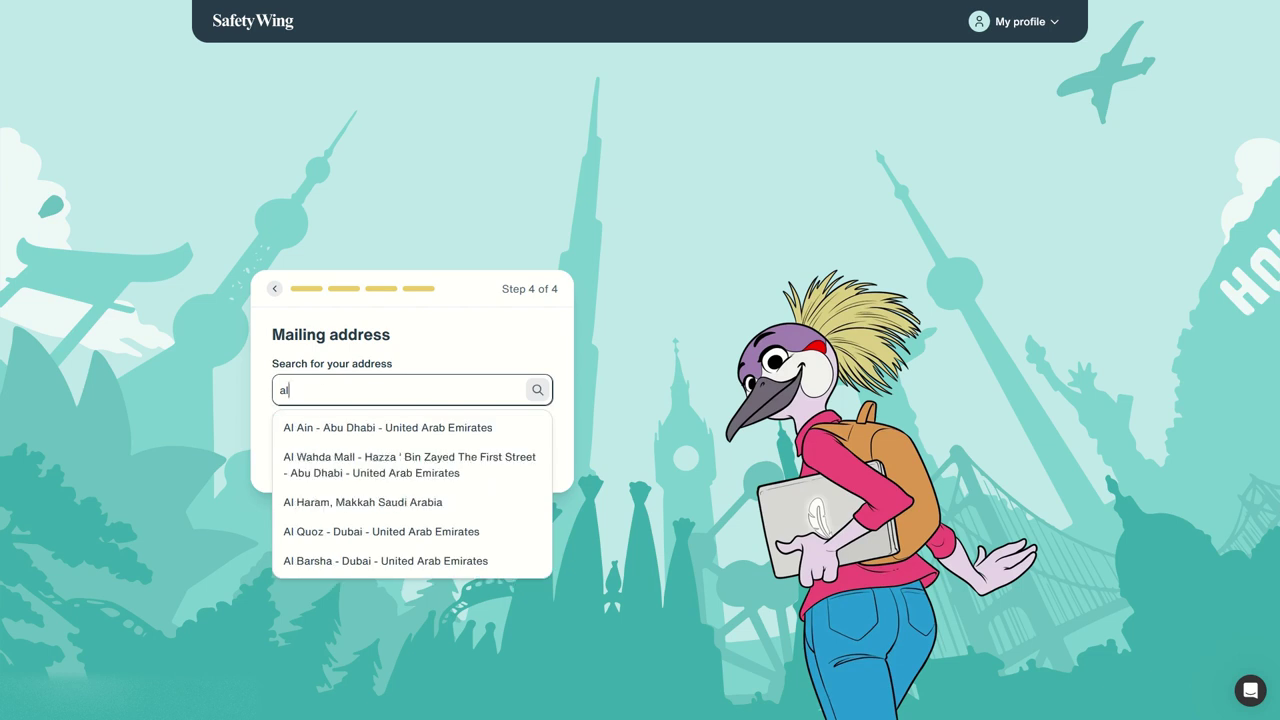
key(BackSpace)
key(BackSpace)
text(main street poland)
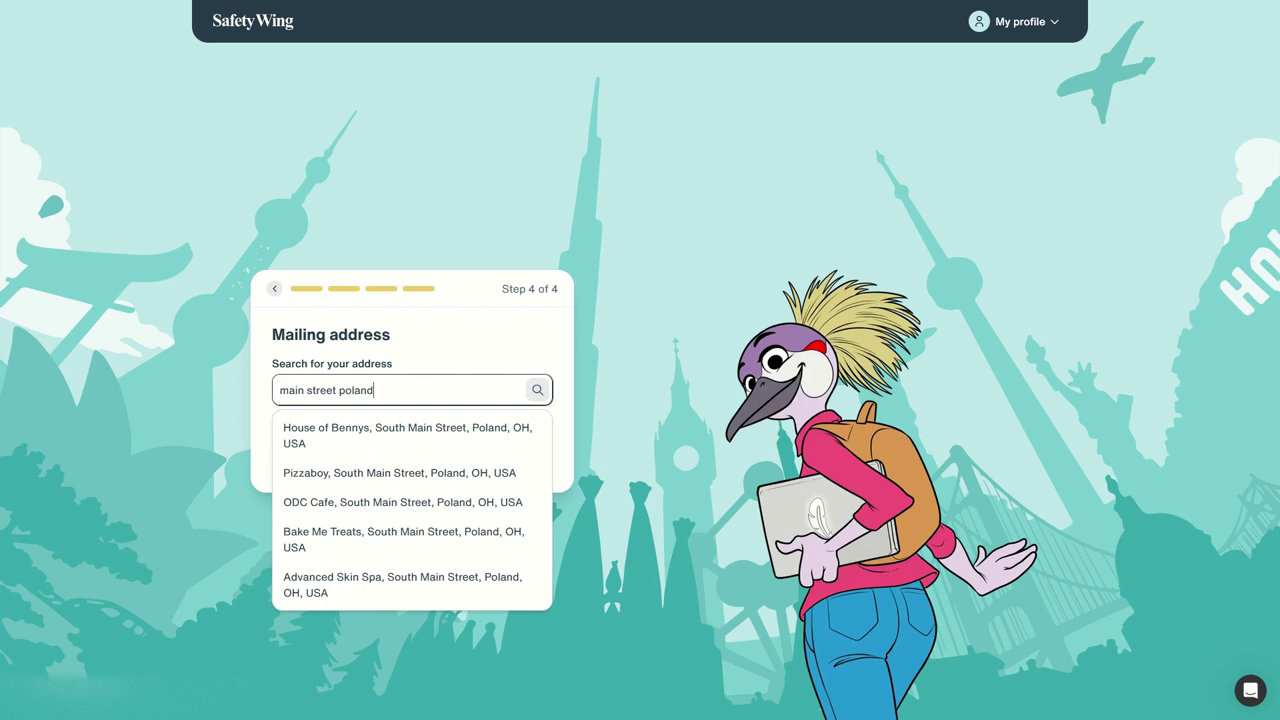
key(ctrl+shift+Left)
key(BackSpace)
key(BackSpace)
text(, warszawa)
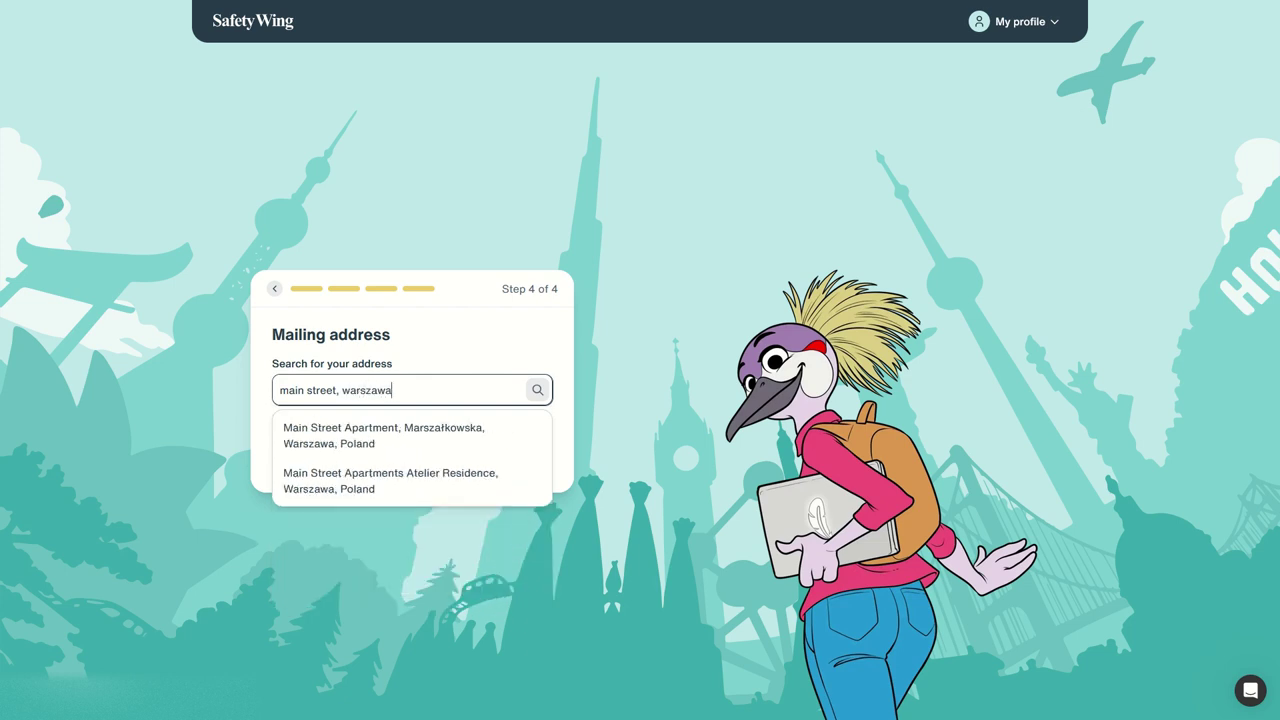
click(349, 430)
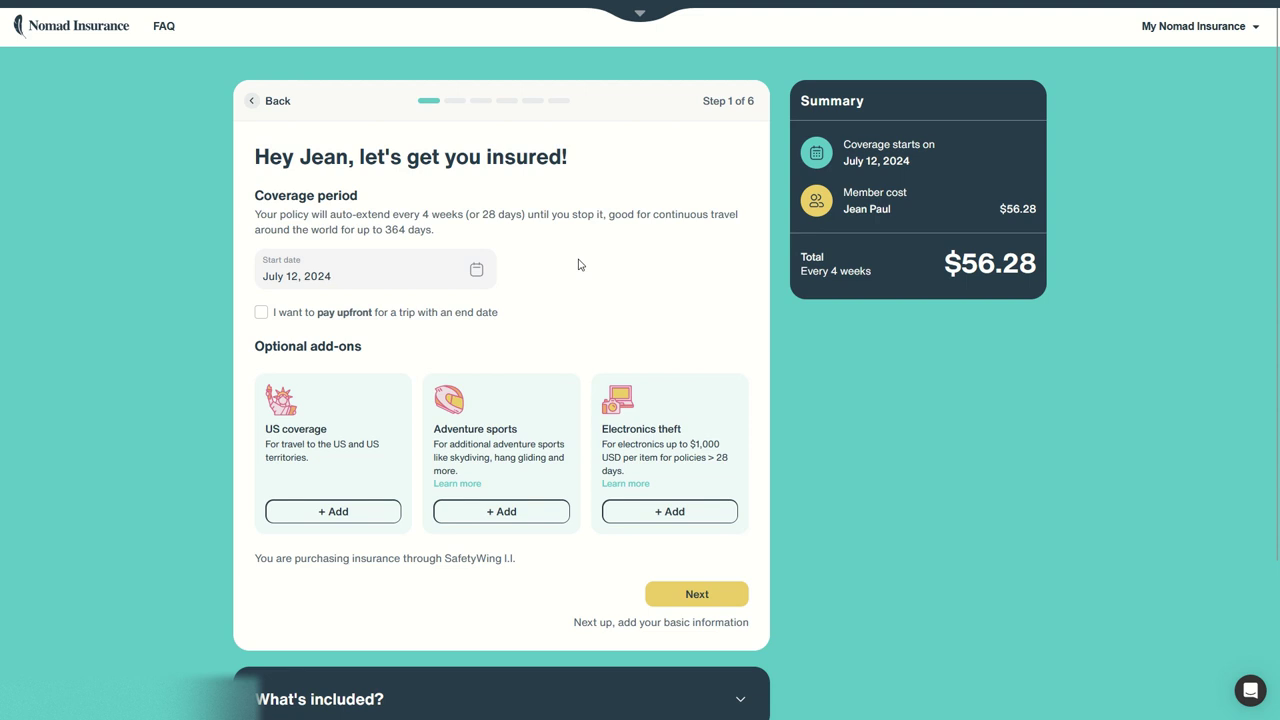
- Compare paying upfront against the subscription, keeping the $56.28 auto-renewing 4-weekly plan
click(323, 311)
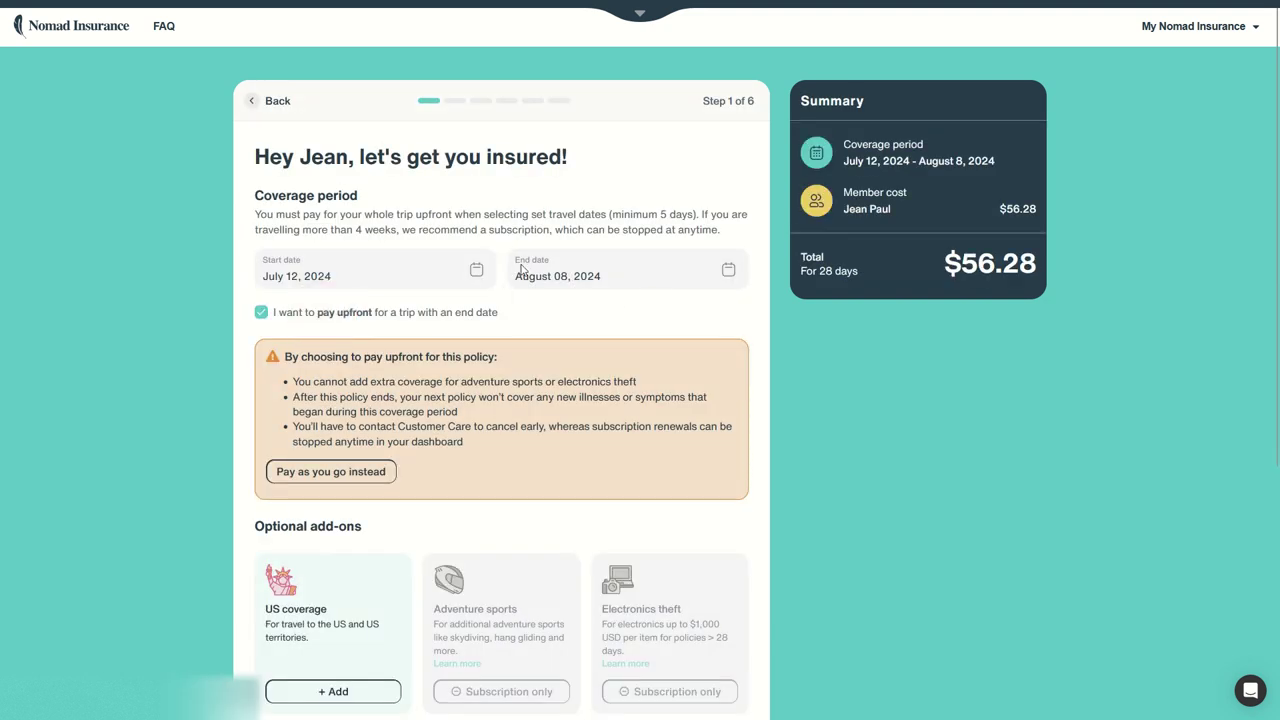
click(364, 314)
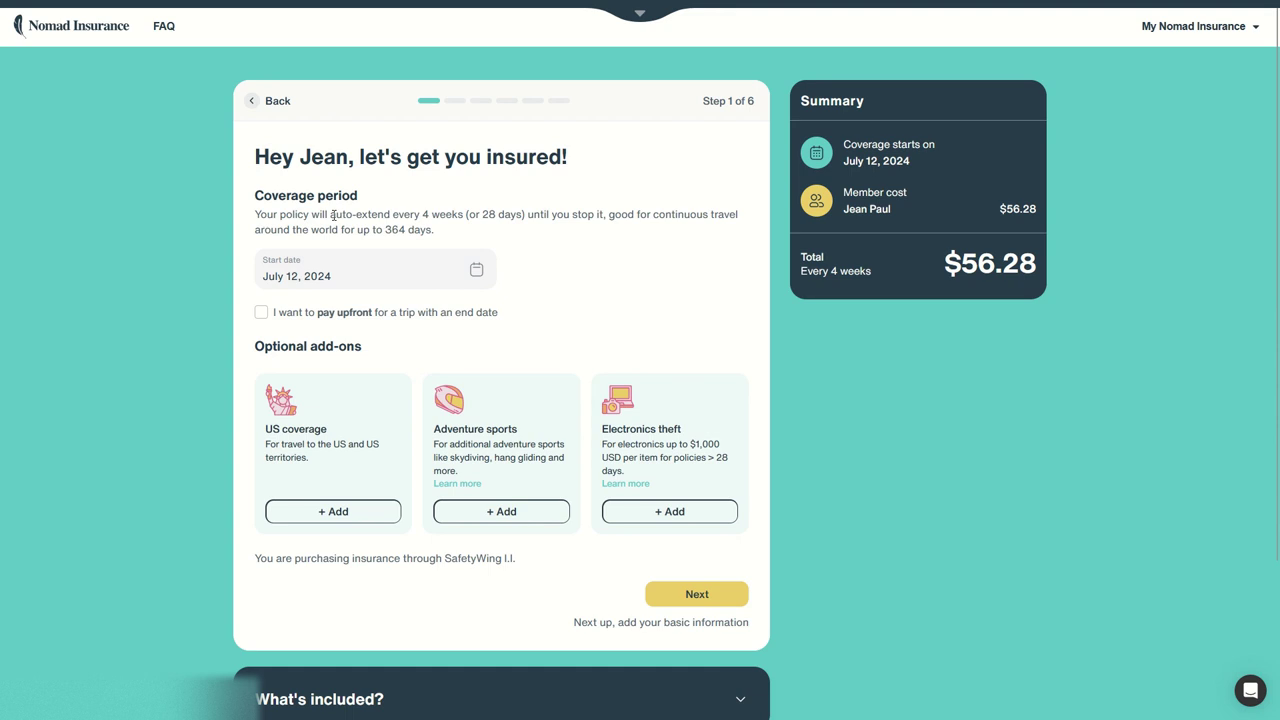
drag(333, 216, 557, 217)
click(557, 216)
drag(385, 230, 491, 233)
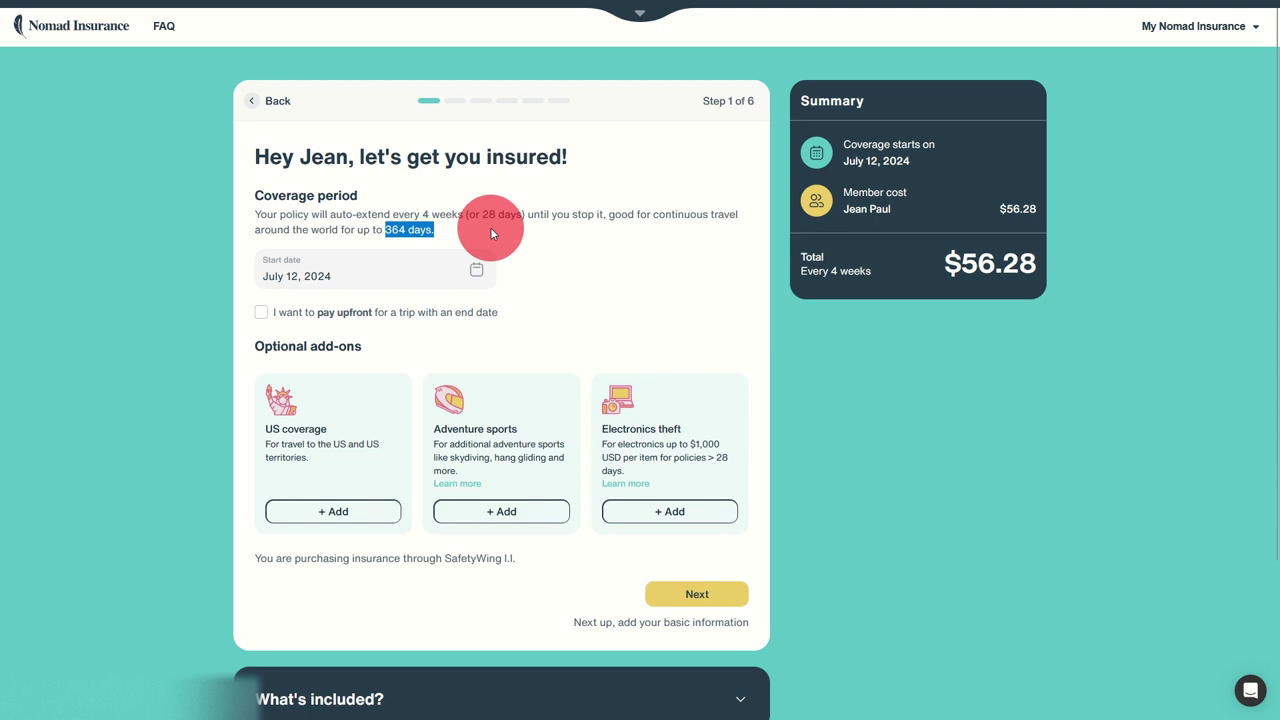
drag(944, 264, 1038, 266)
click(461, 312)
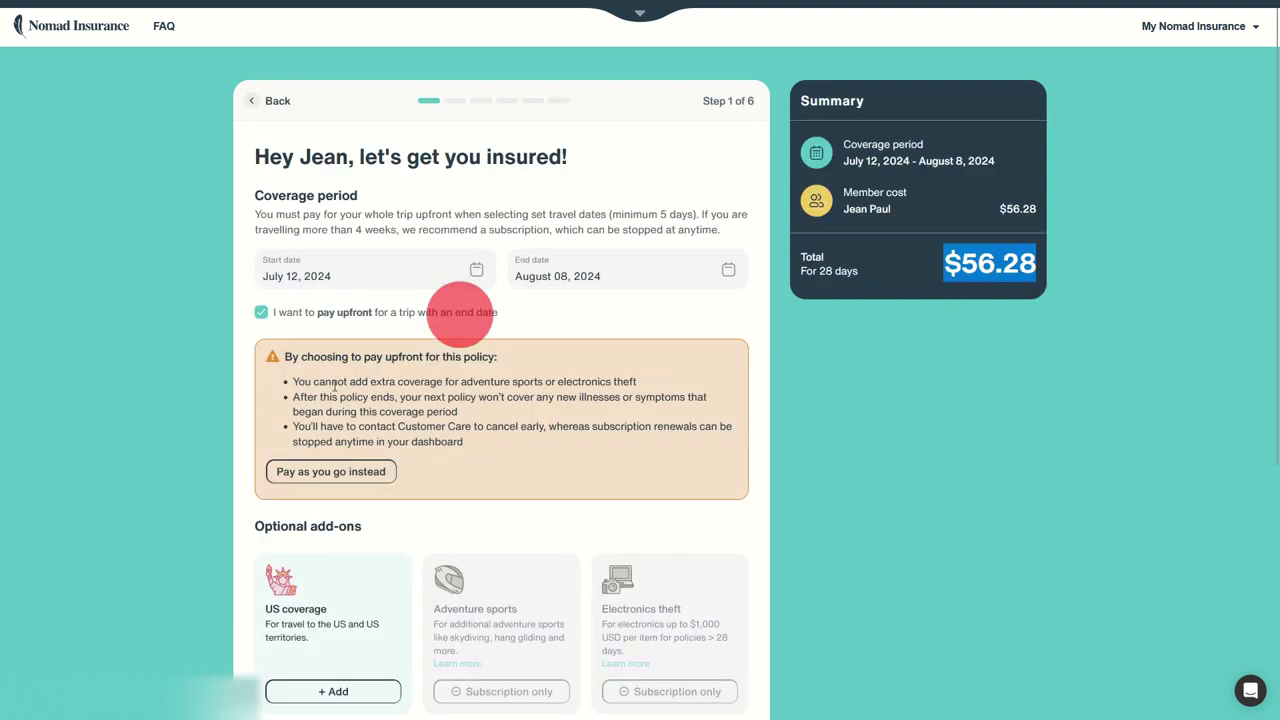
click(345, 316)
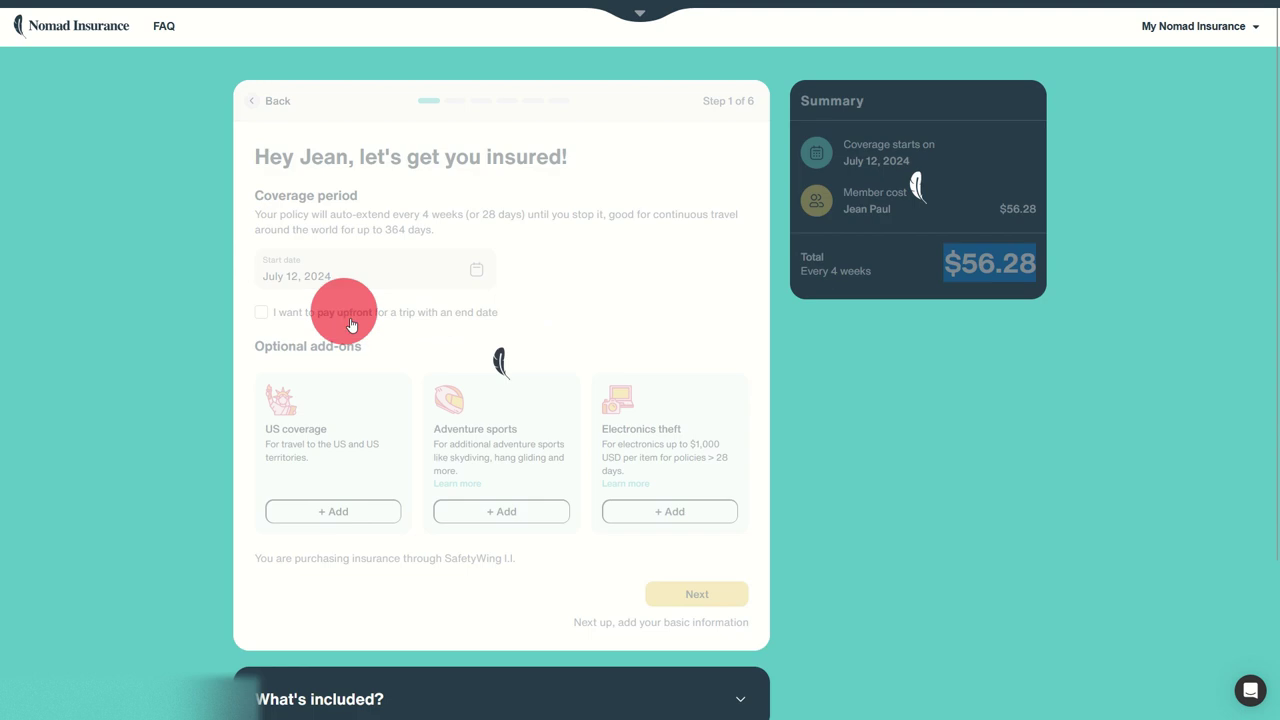
- Try then remove US coverage and Adventure sports, and add Electronics theft for $66.28
click(362, 510)
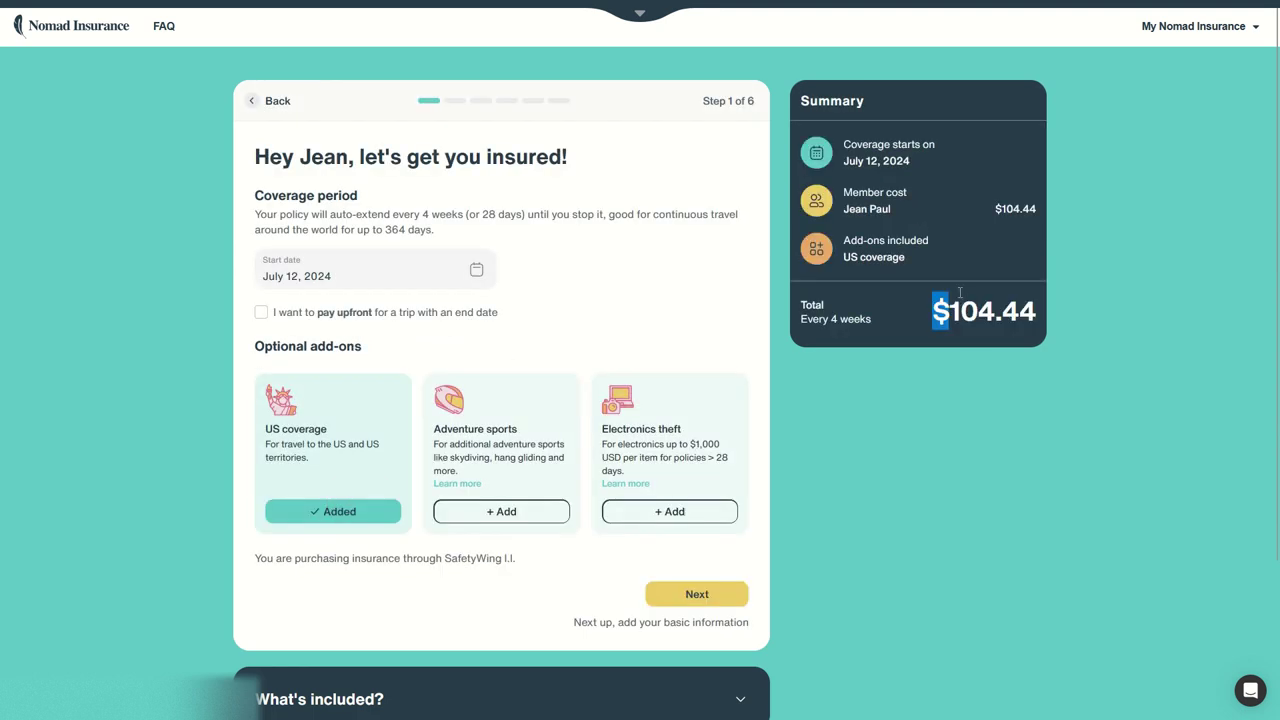
click(322, 516)
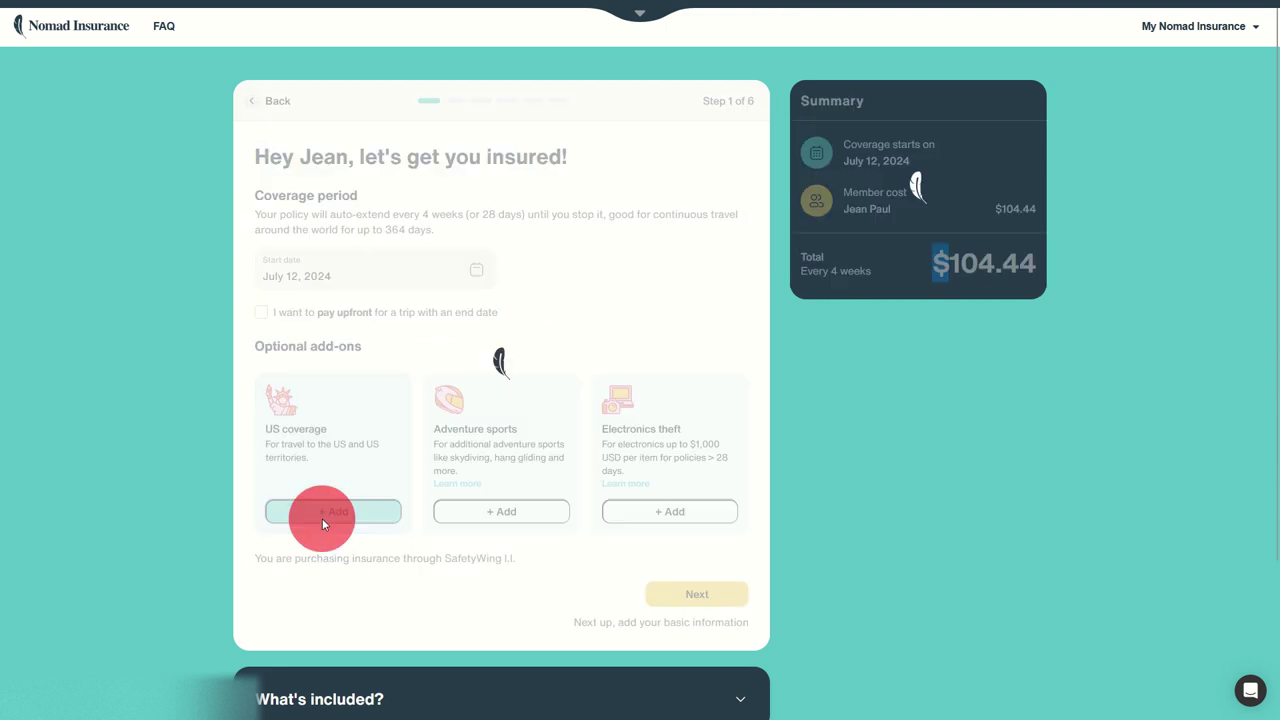
click(493, 513)
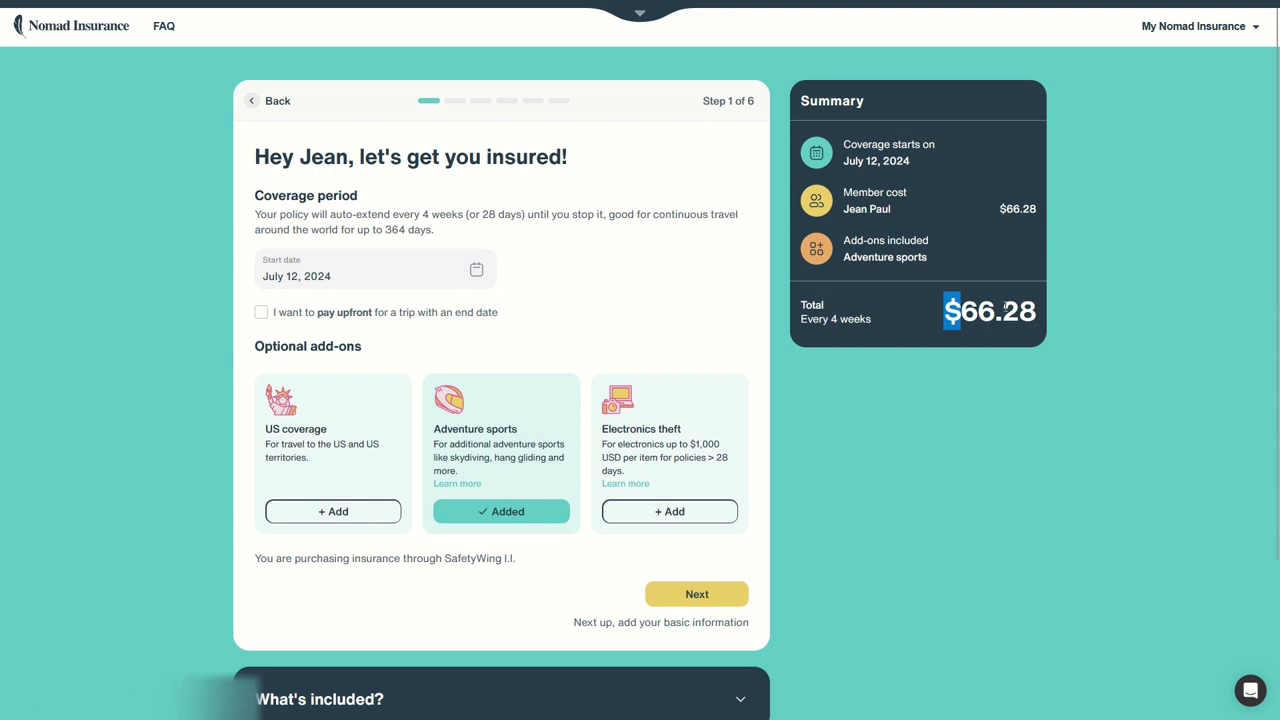
click(467, 514)
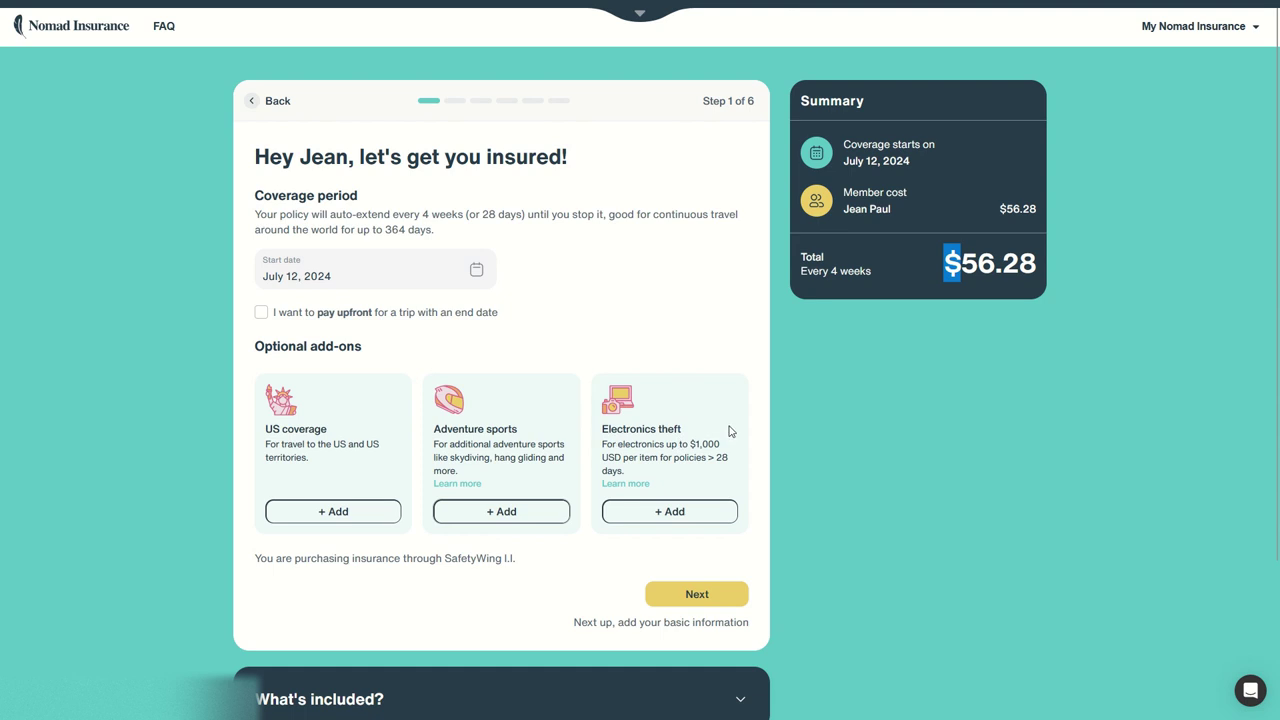
click(694, 517)
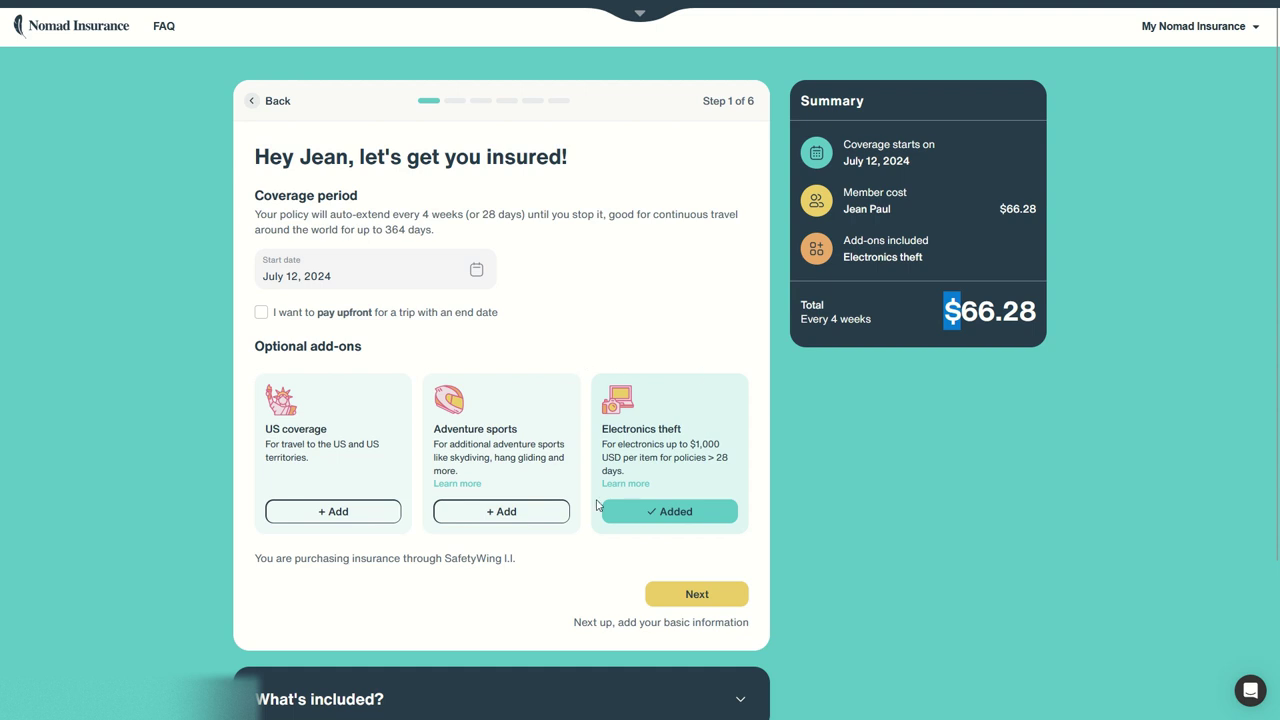
- Expand What's included and read Sports & activities, Home country, Driving accidents and Lost checked luggage details
scroll(609, 472, down, 2)
scroll(666, 600, up, 2)
scroll(700, 620, down, 1)
click(738, 632)
scroll(432, 481, down, 7)
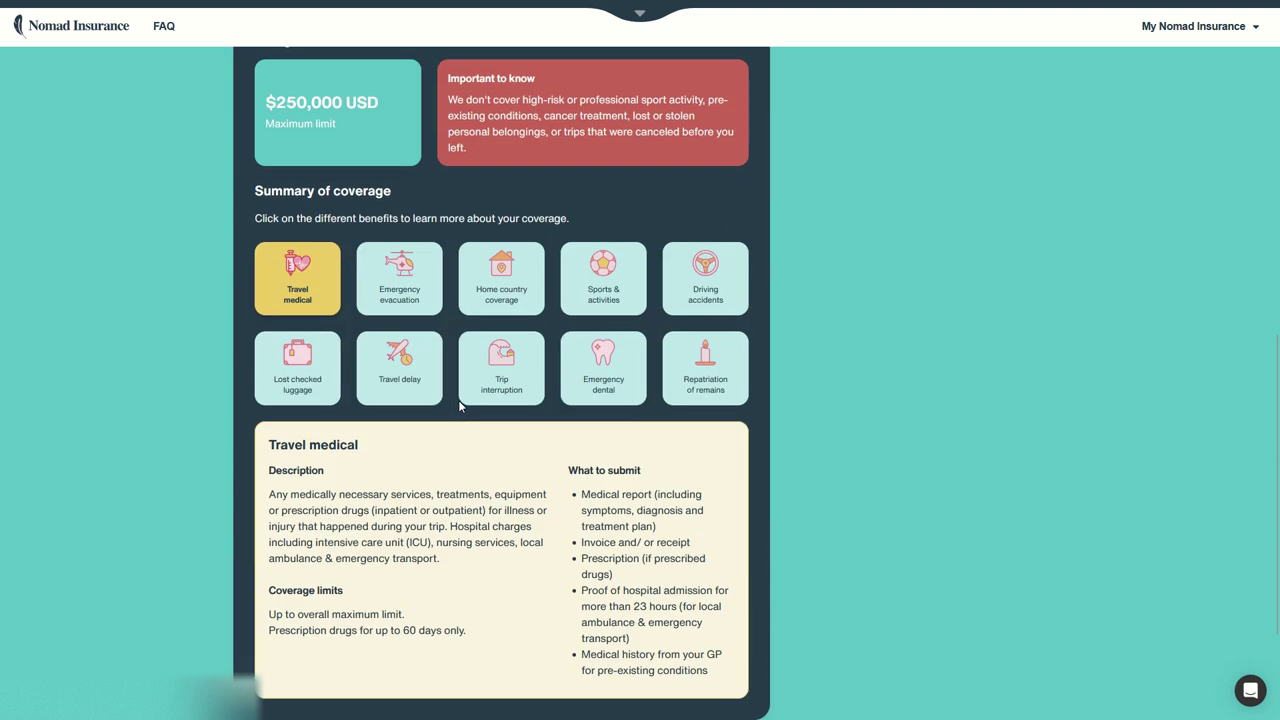
click(598, 283)
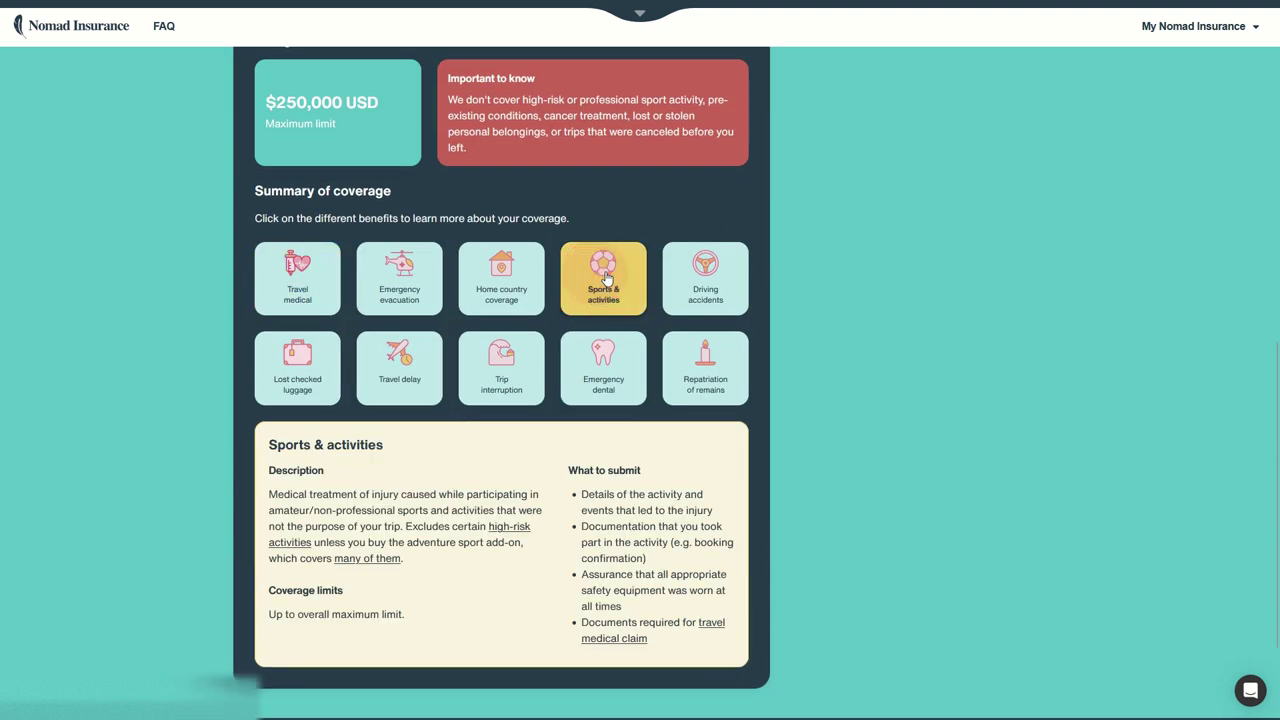
click(535, 286)
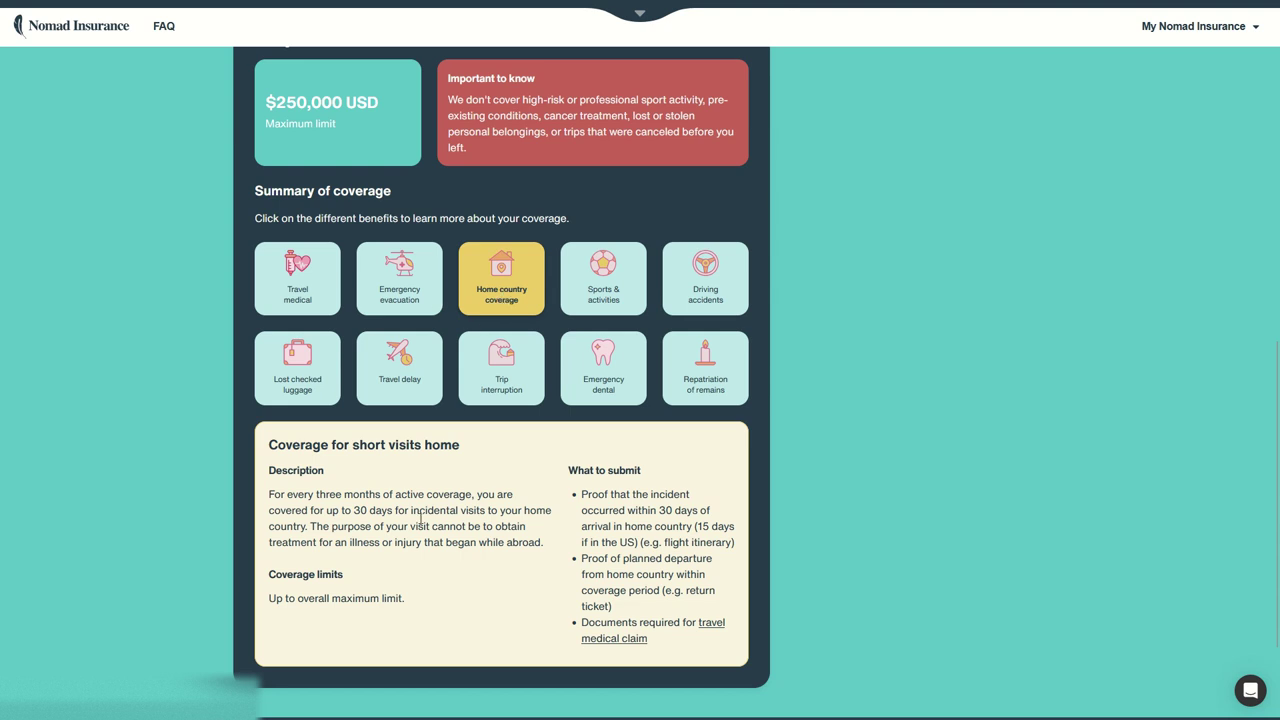
scroll(333, 512, up, 2)
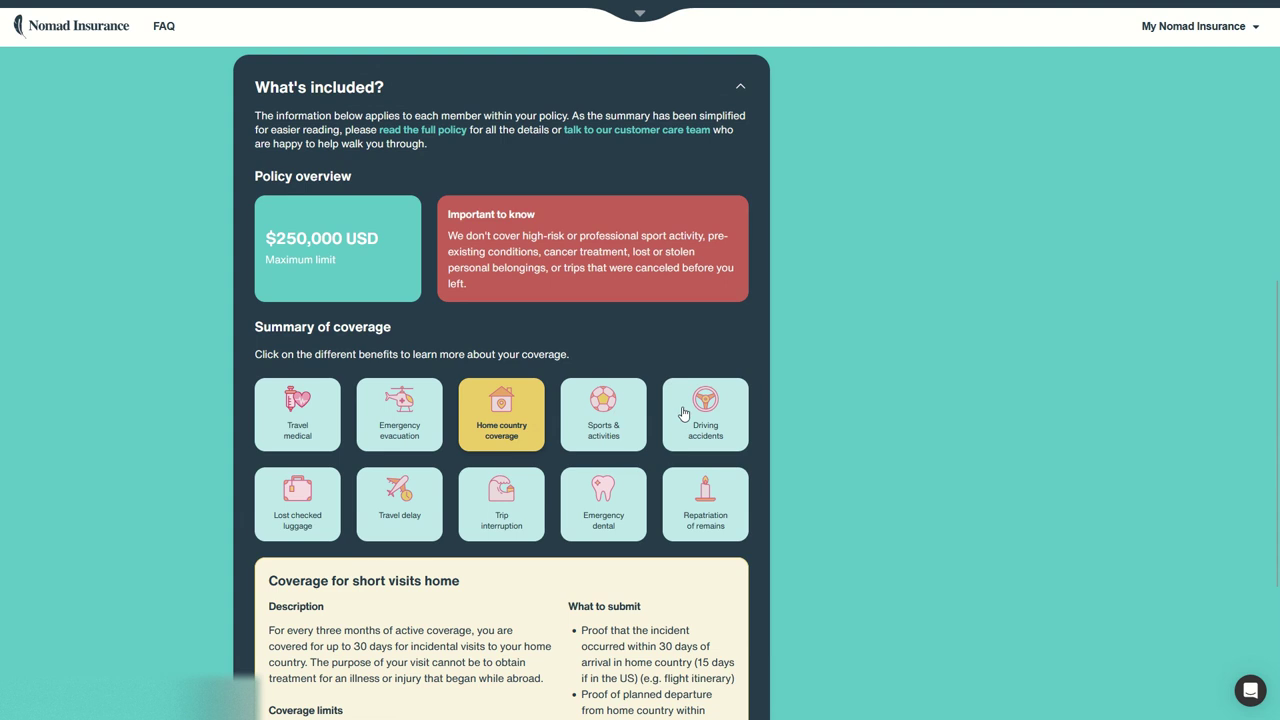
click(690, 404)
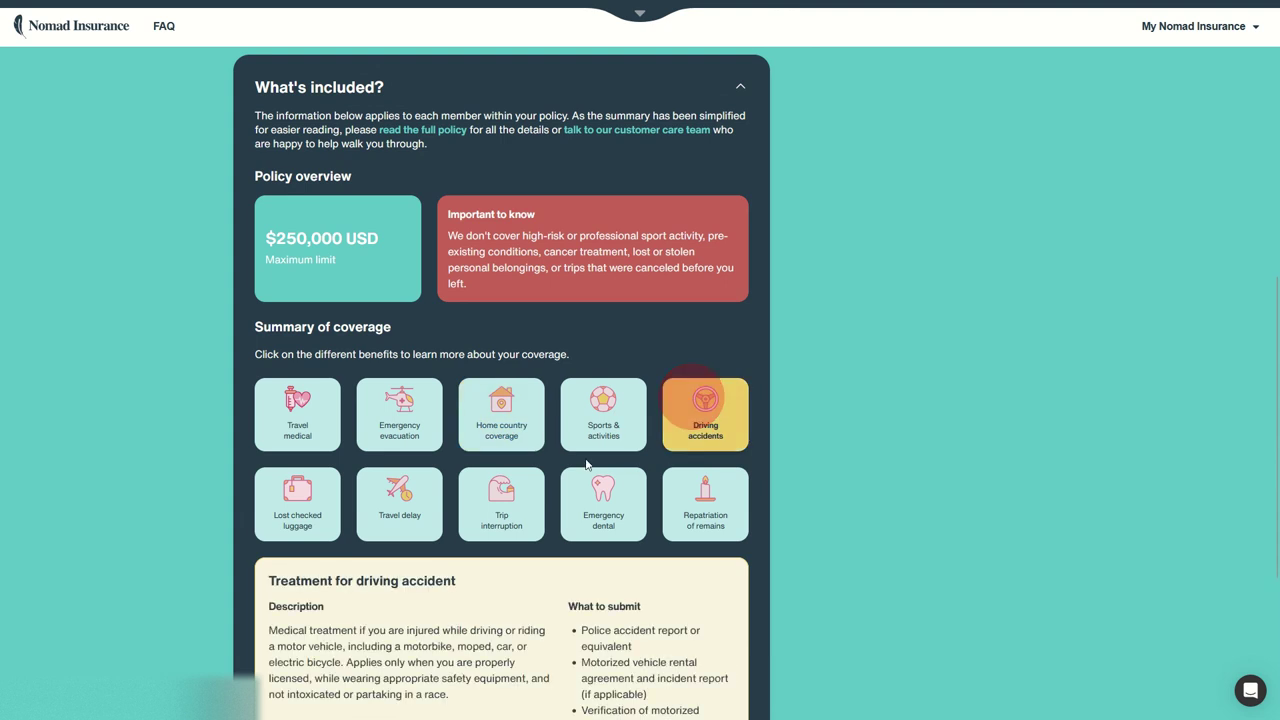
click(305, 488)
scroll(429, 458, up, 9)
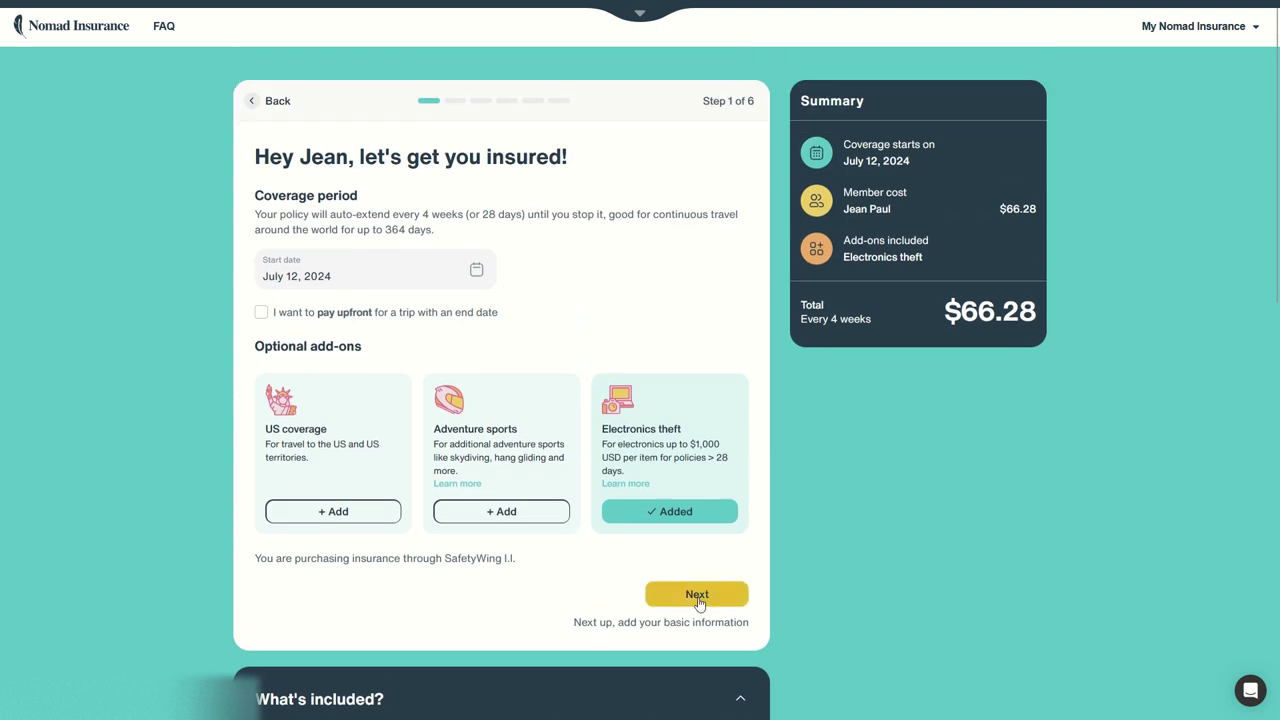
- Enter the phone number, choose sex Male, type the beneficiary's full name, and continue
click(695, 595)
click(302, 237)
click(326, 337)
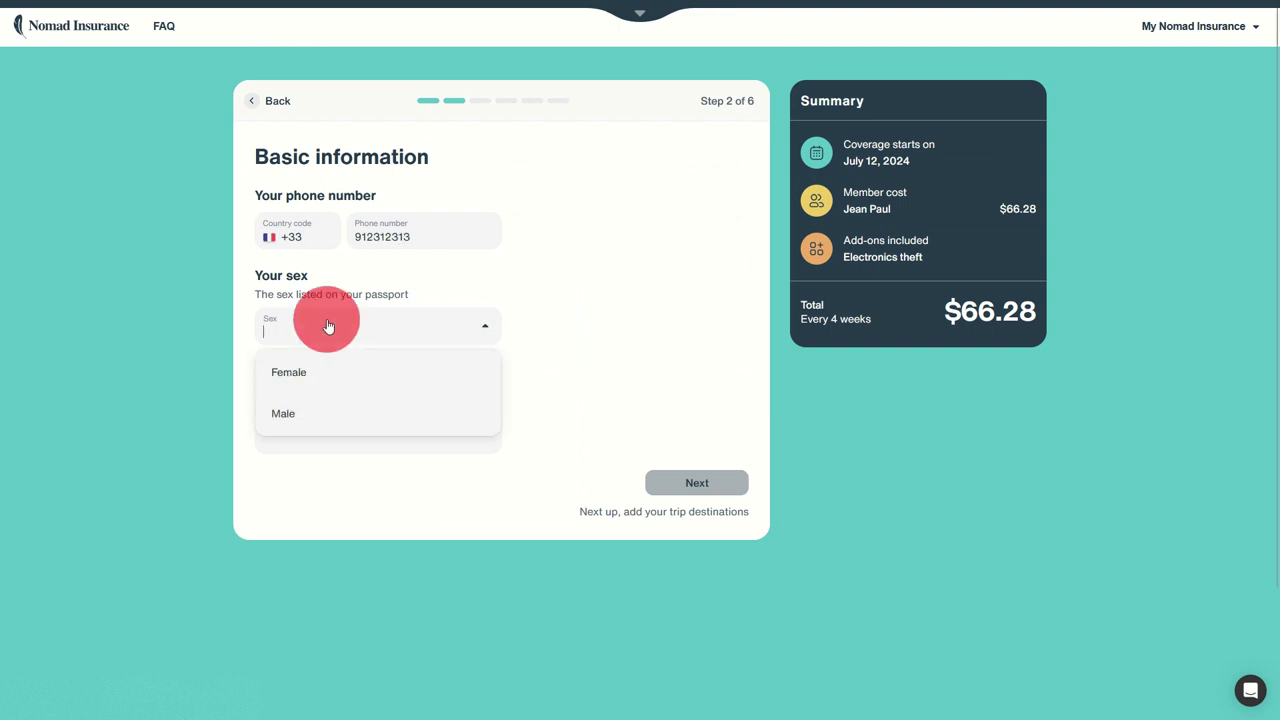
click(276, 424)
click(355, 431)
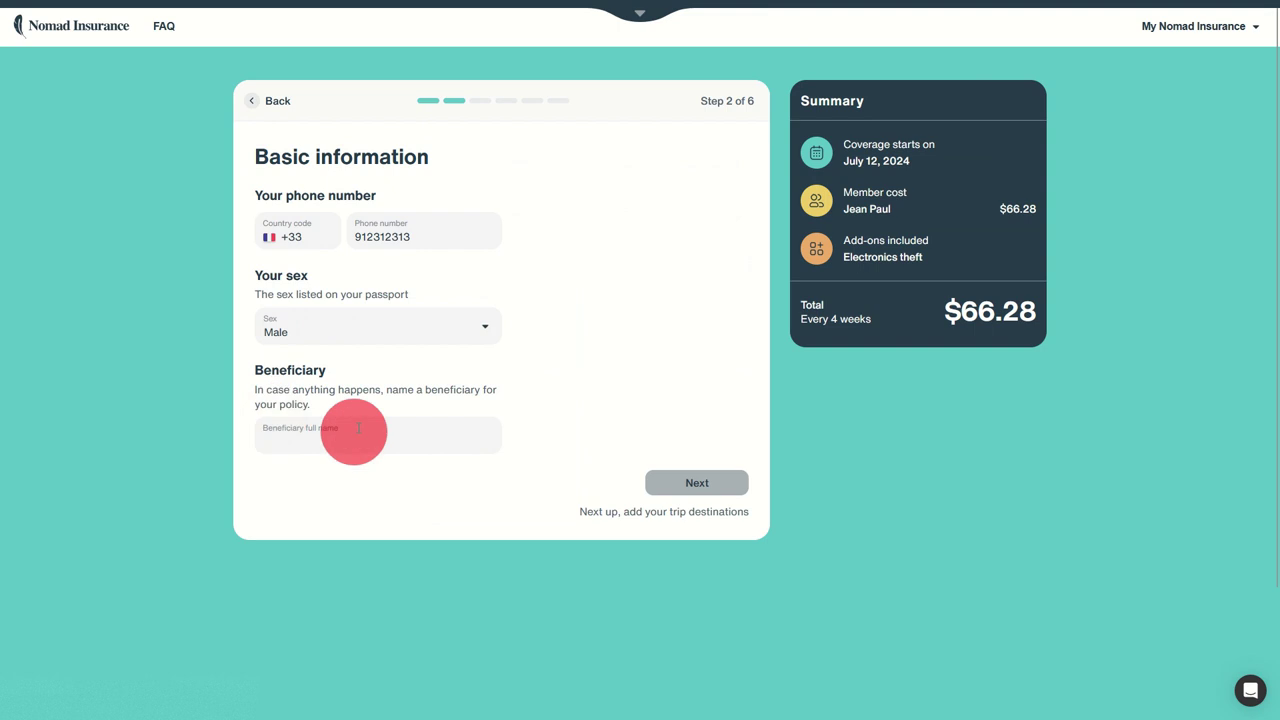
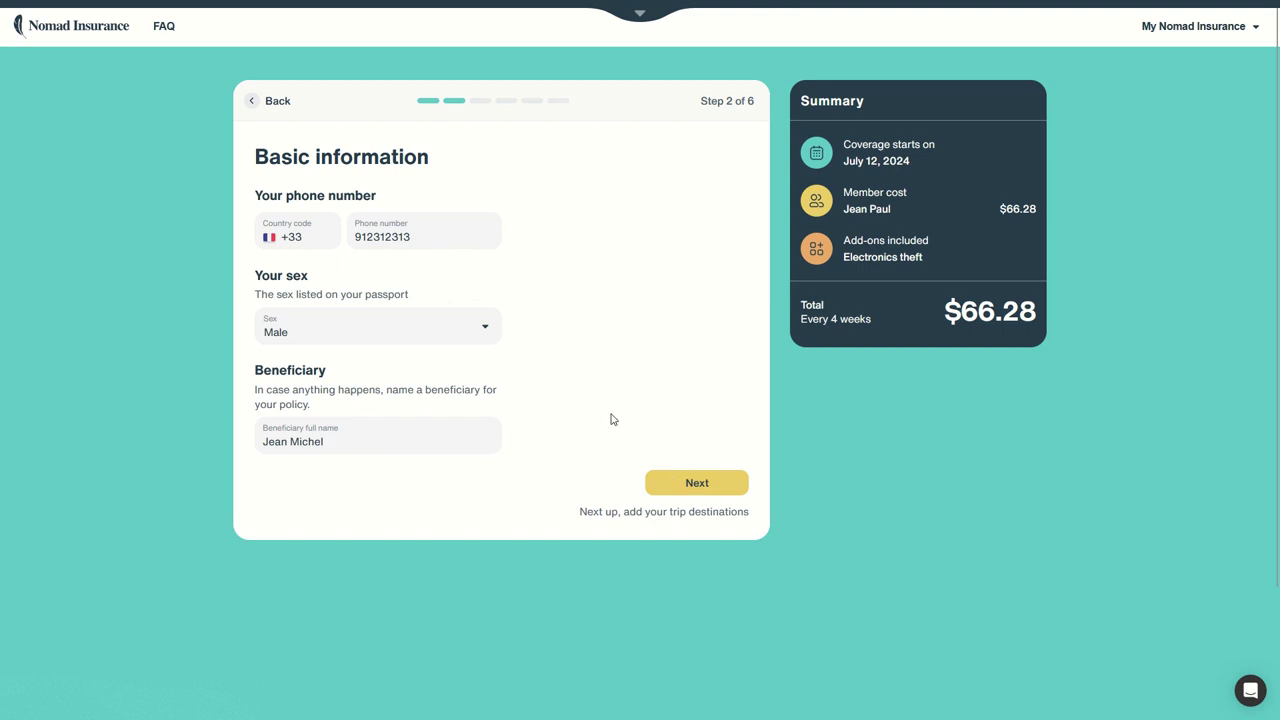
click(699, 485)
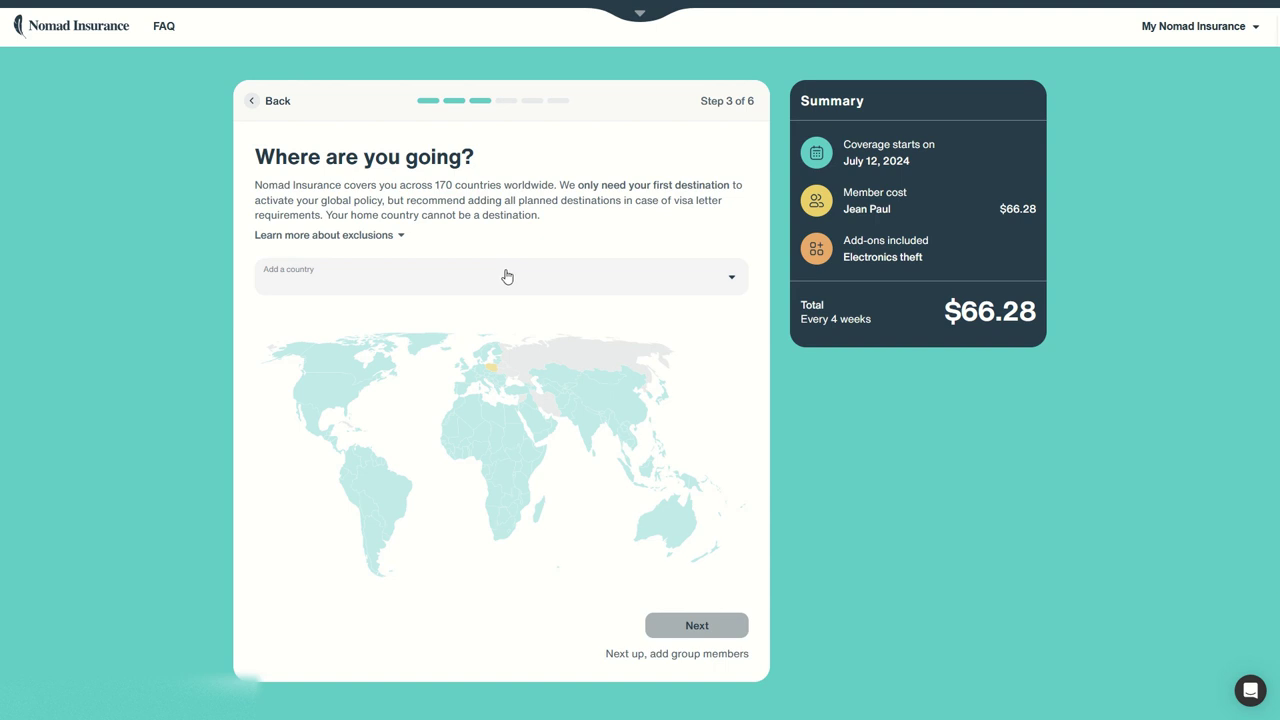
- Pick Mexico, Ecuador, Indonesia, South Korea, Kazakhstan, Turkey and Romania on the world map, then continue
click(507, 272)
scroll(471, 320, down, 3)
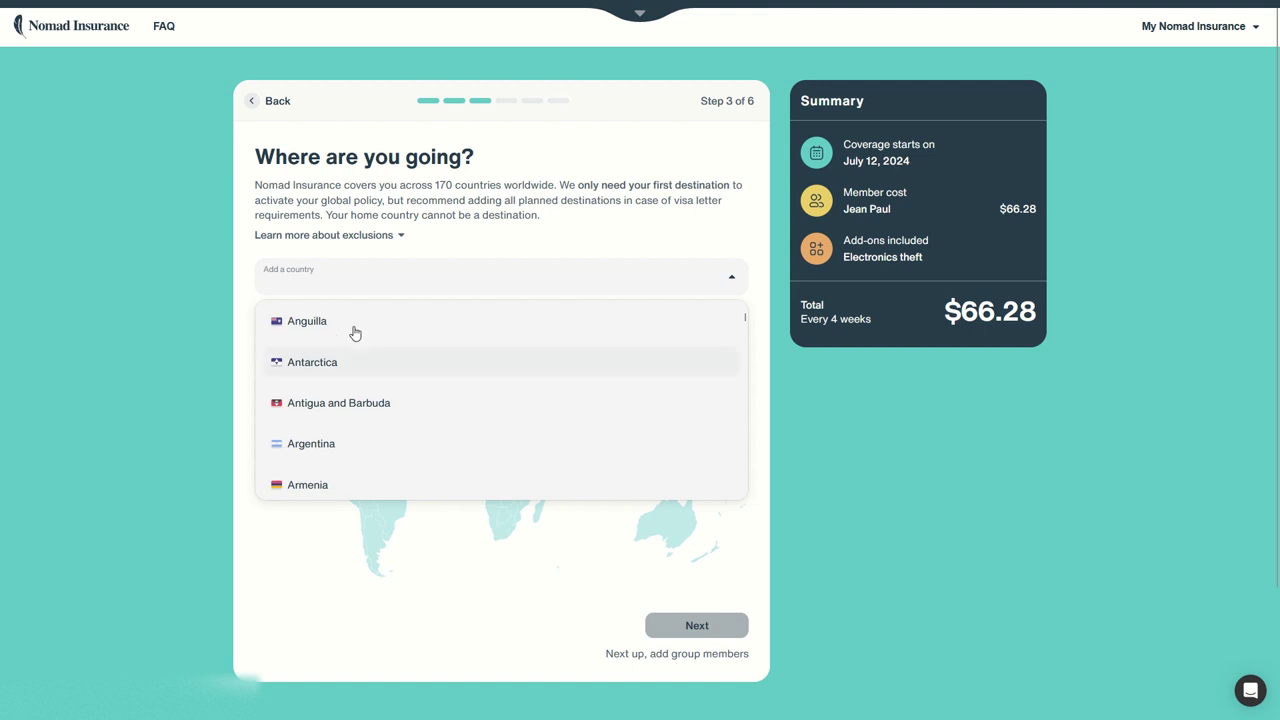
click(45, 428)
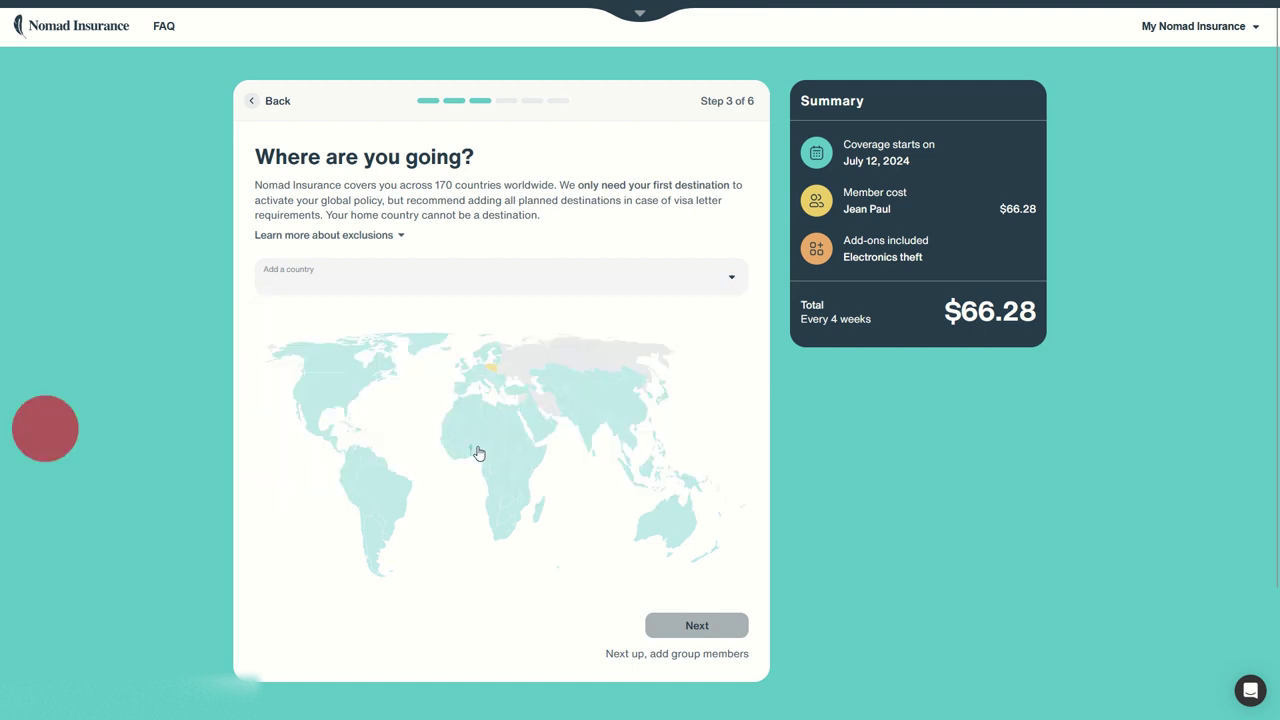
click(323, 438)
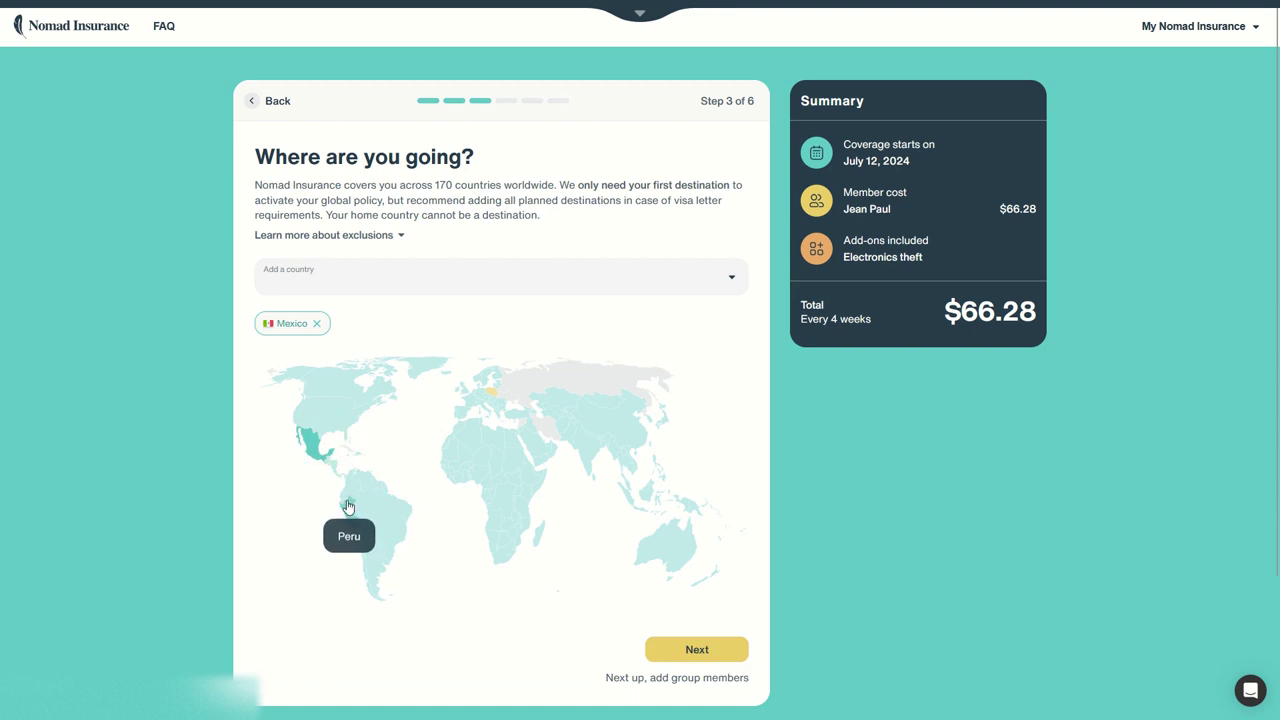
click(342, 496)
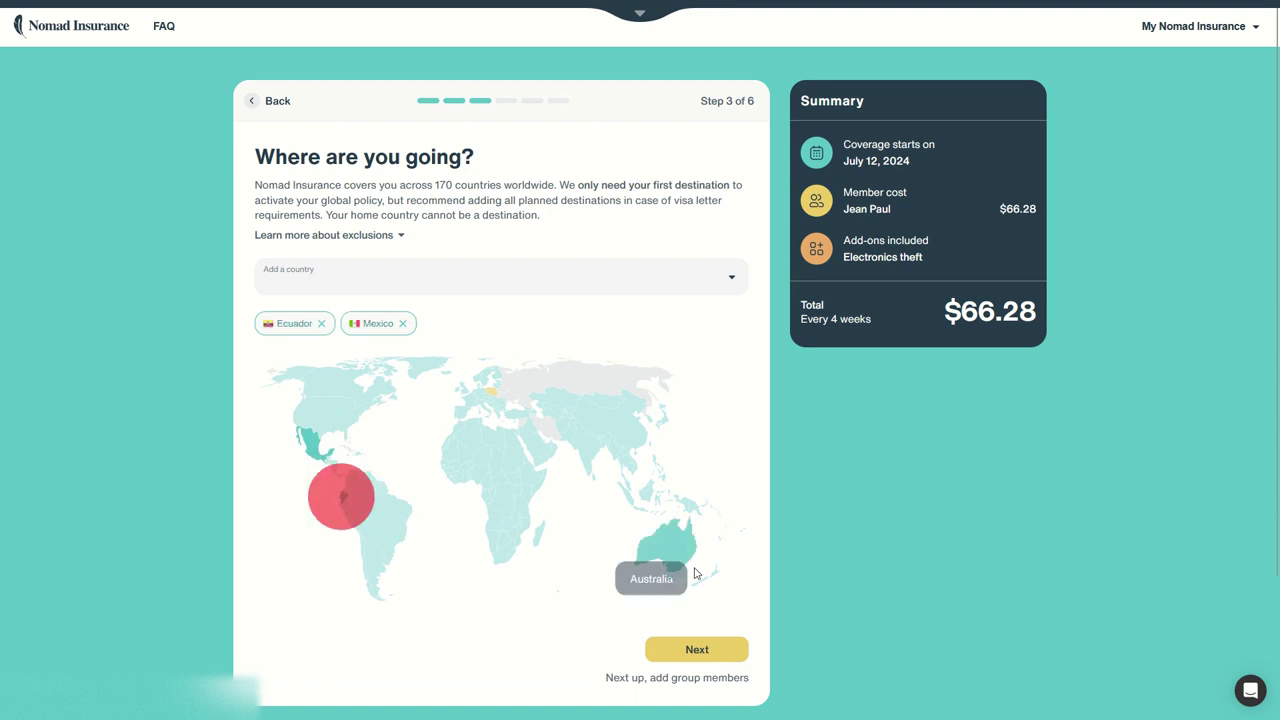
click(640, 492)
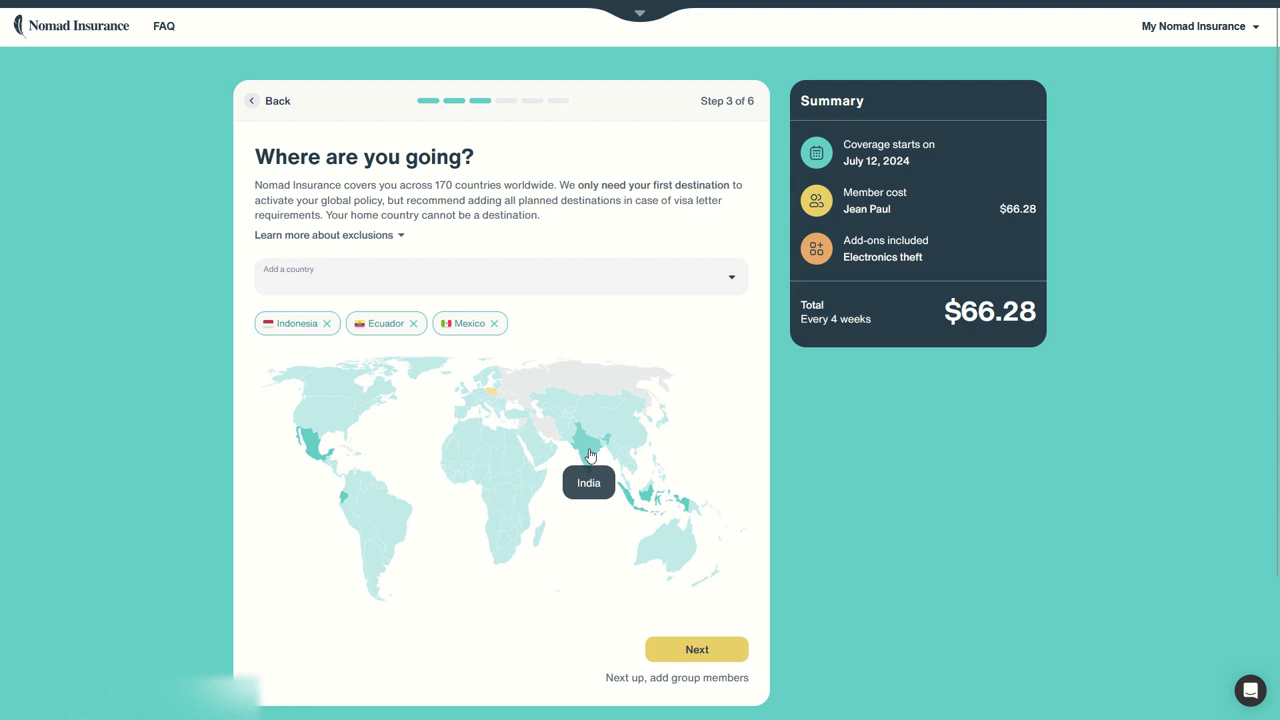
click(650, 427)
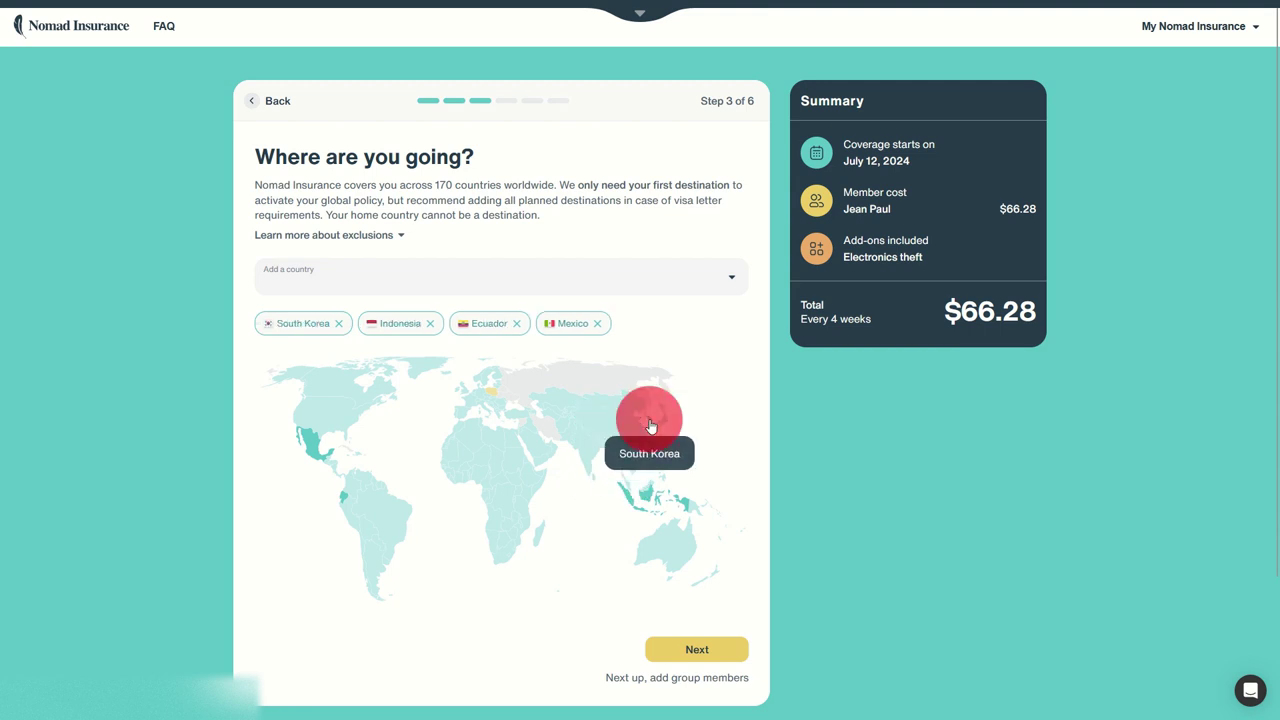
click(560, 405)
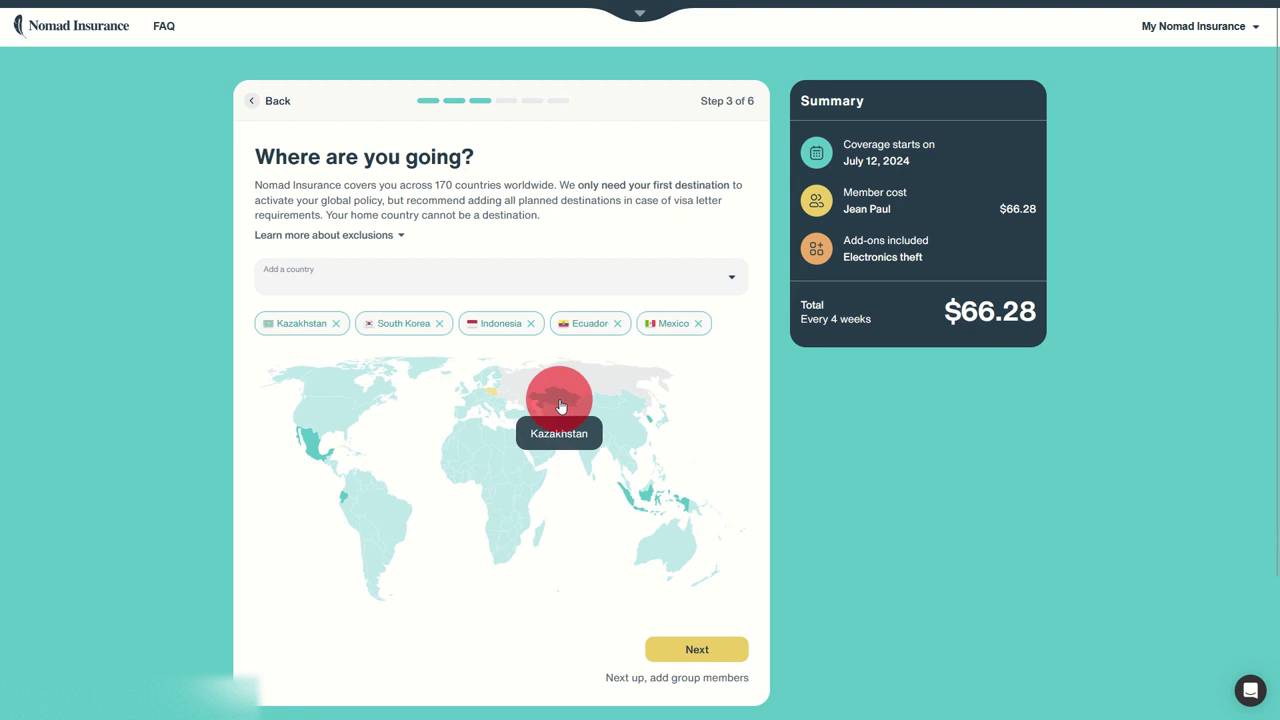
click(510, 420)
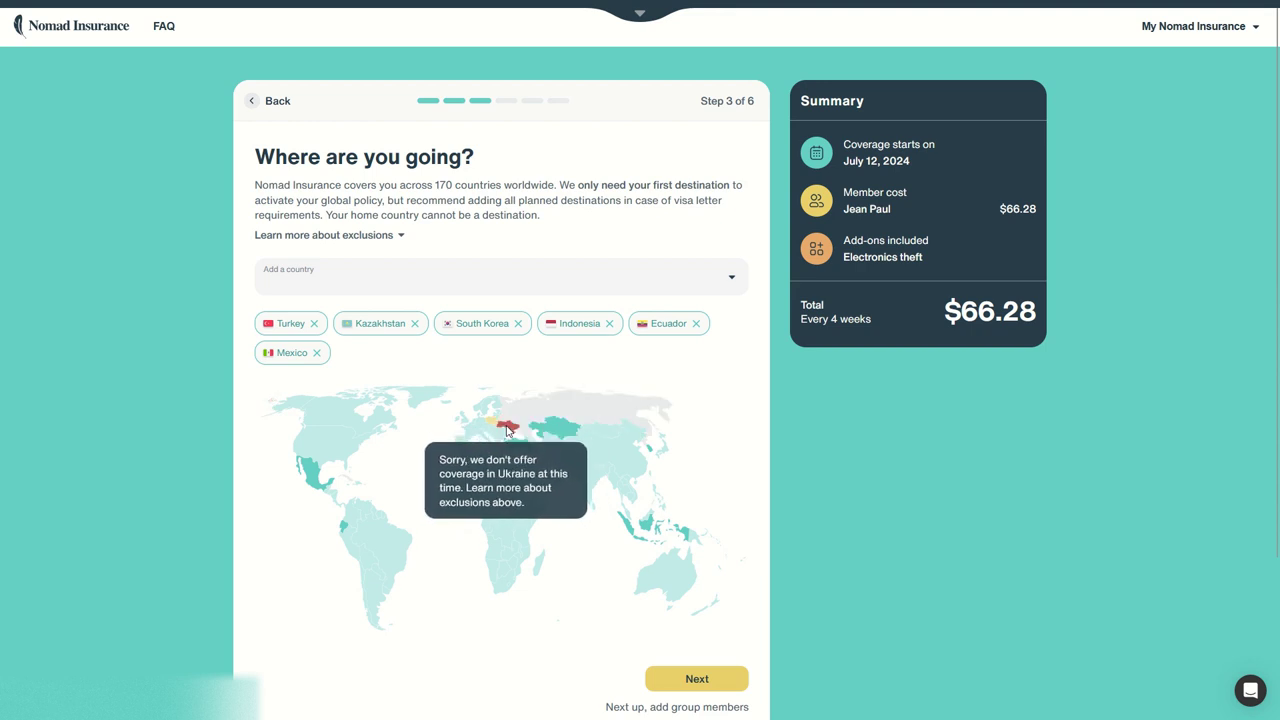
click(497, 428)
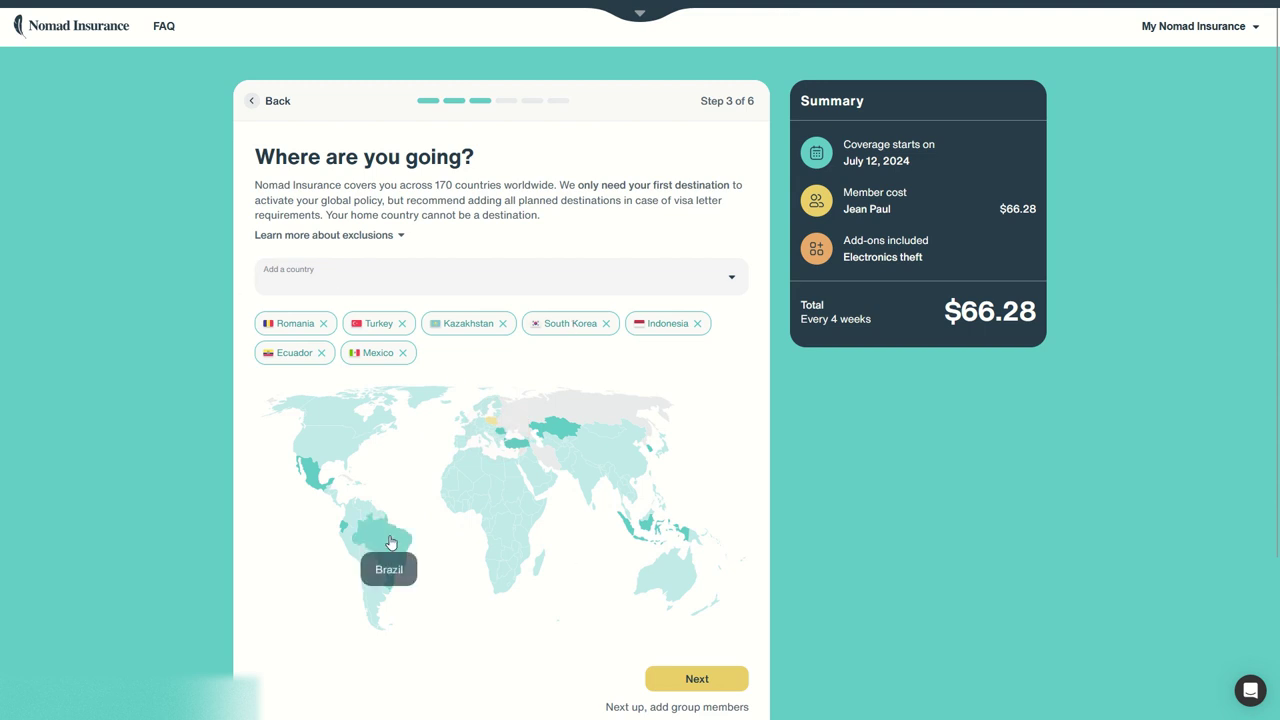
scroll(690, 600, down, 1)
click(716, 614)
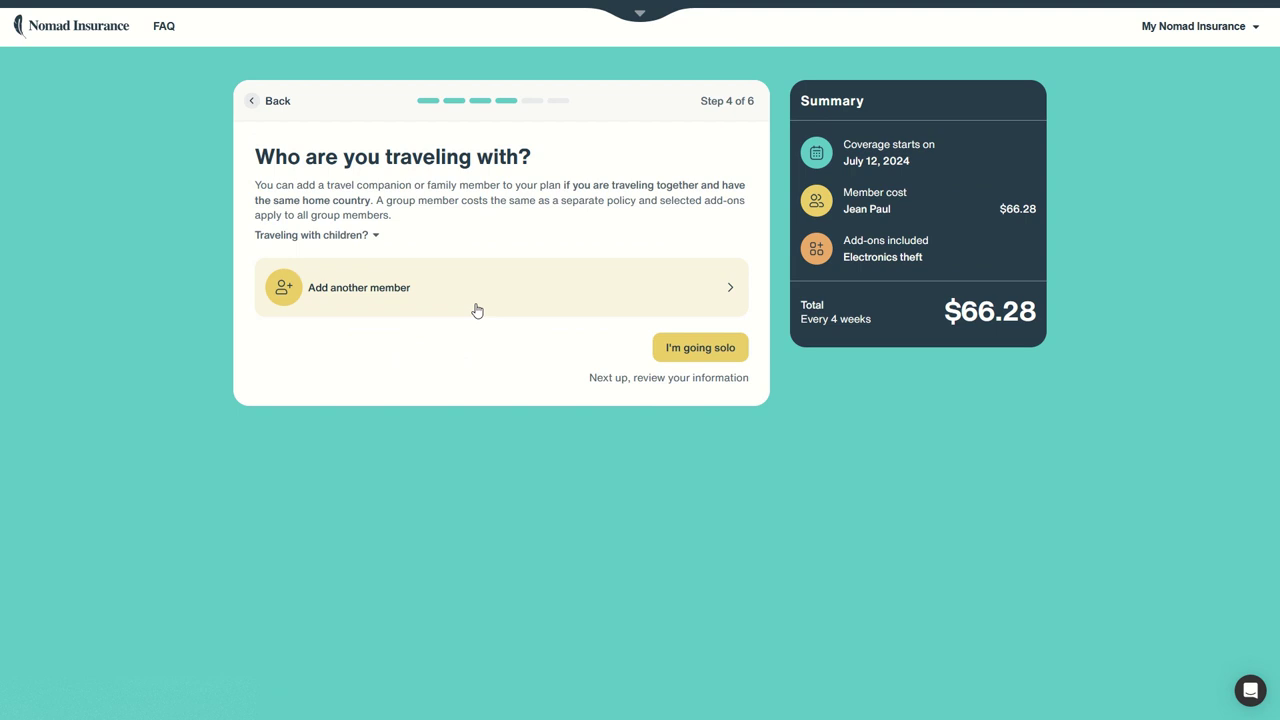
- Expand the 'Traveling with children?' note and highlight its wording about children under 10
click(377, 236)
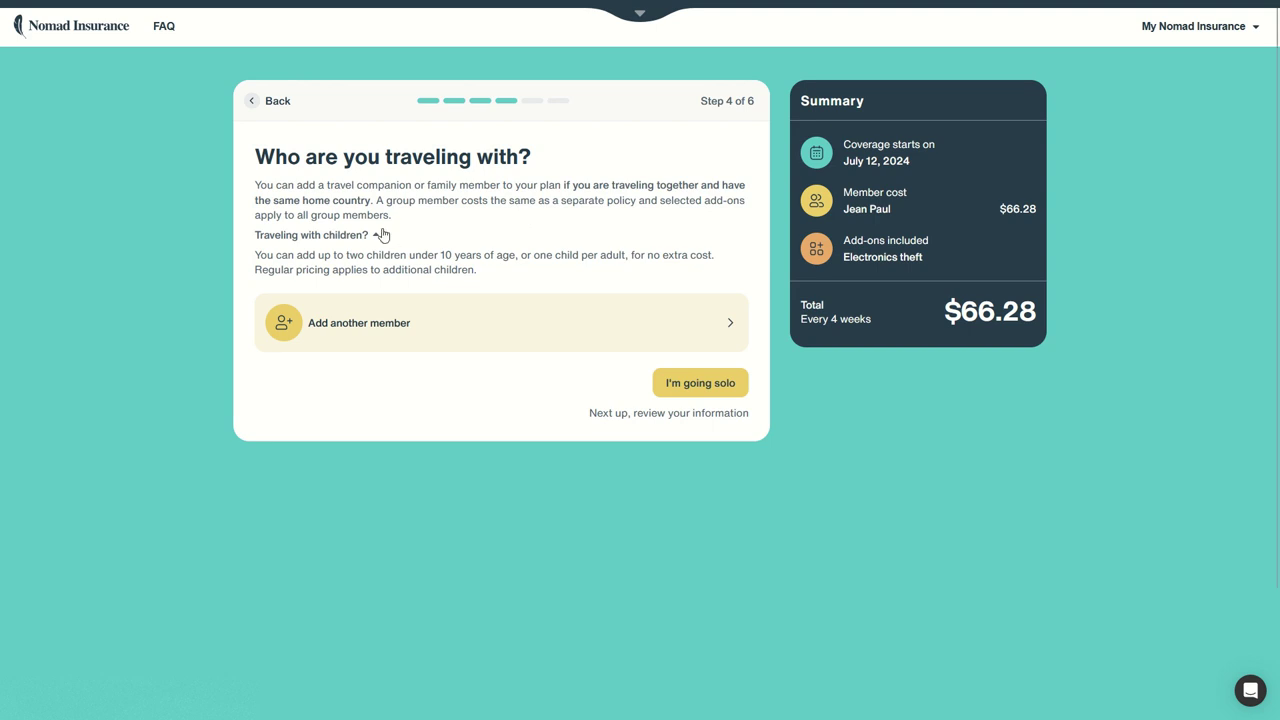
drag(384, 255, 546, 250)
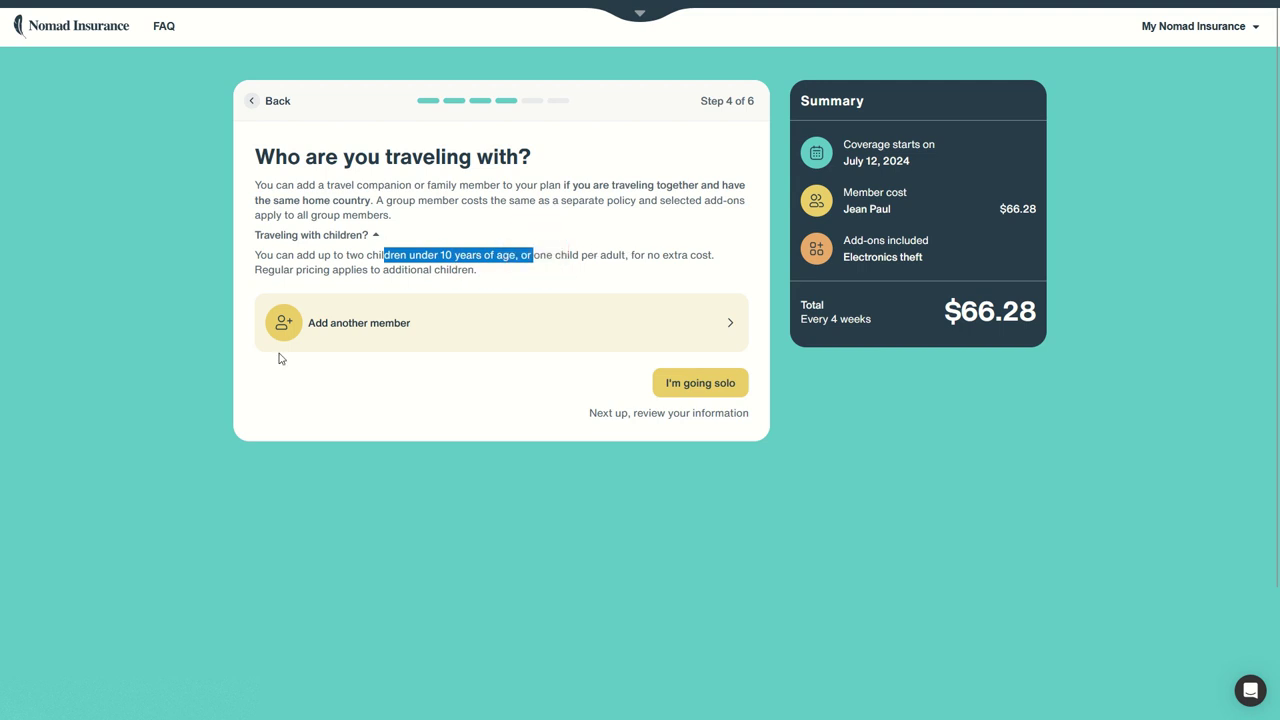
click(474, 229)
- Choose to travel solo and review the coverage, highlighting the $250,000 maximum limit
click(701, 349)
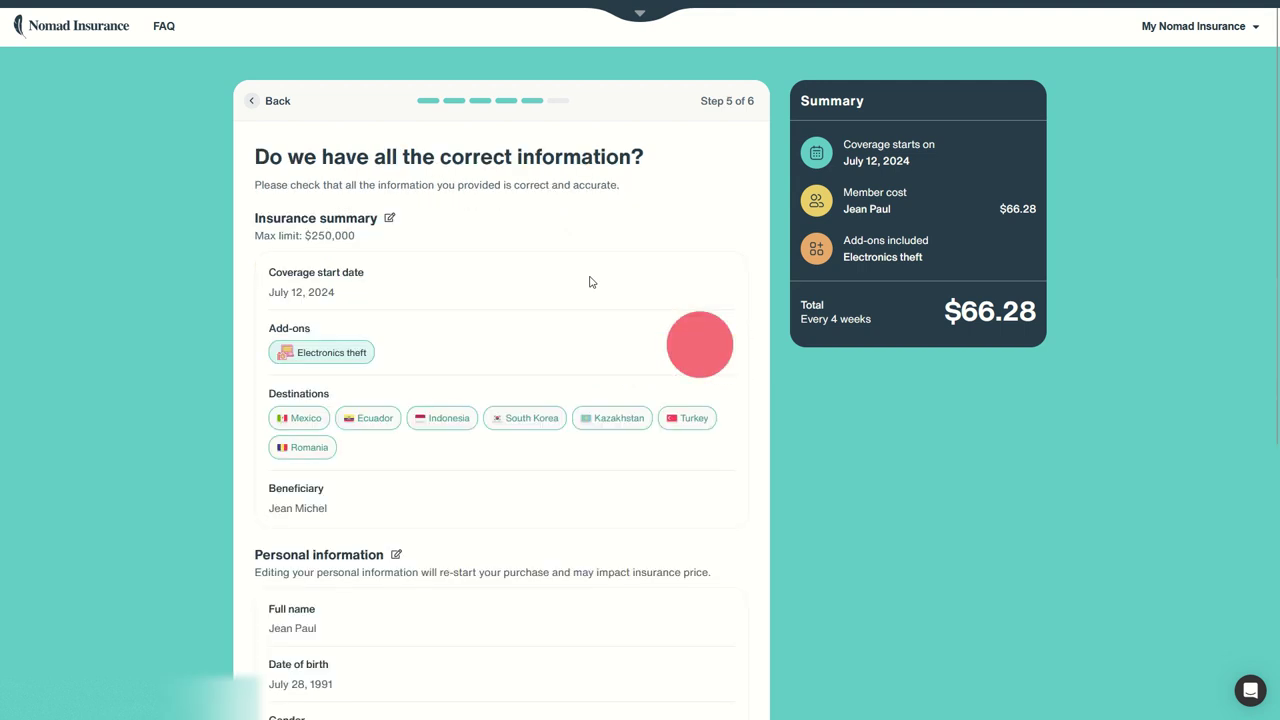
scroll(357, 223, down, 2)
scroll(402, 234, up, 2)
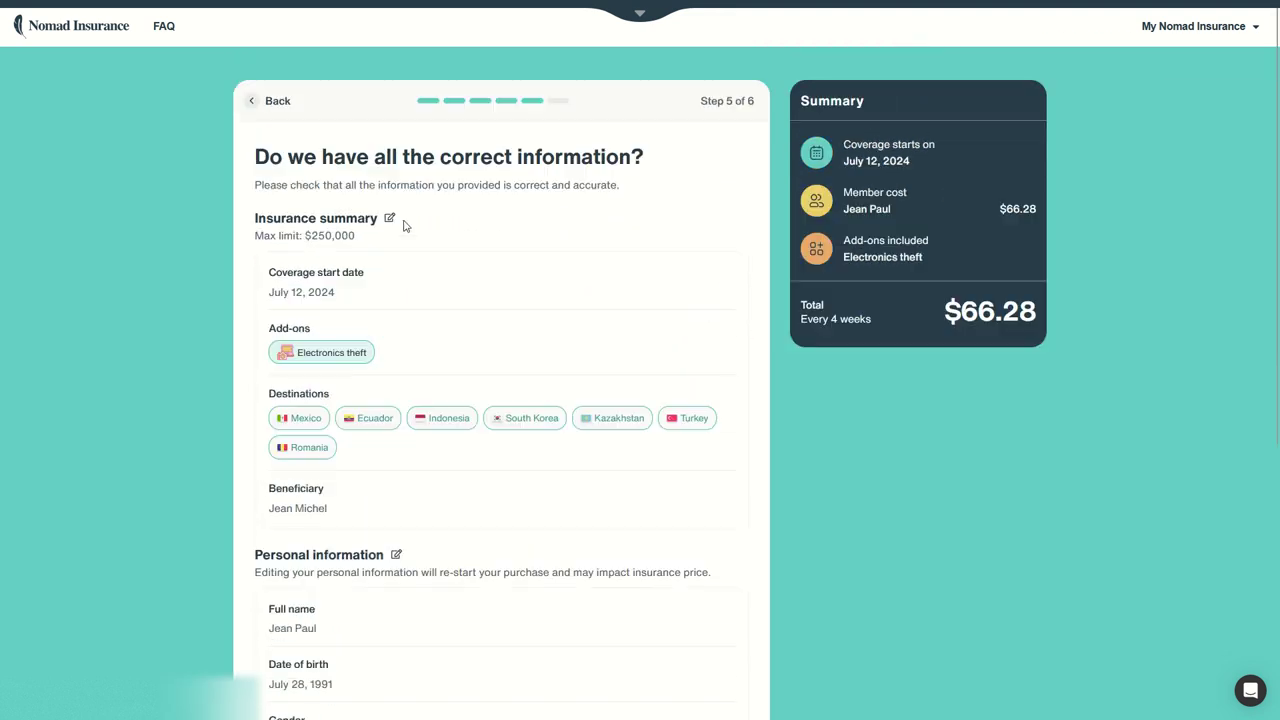
scroll(366, 229, down, 1)
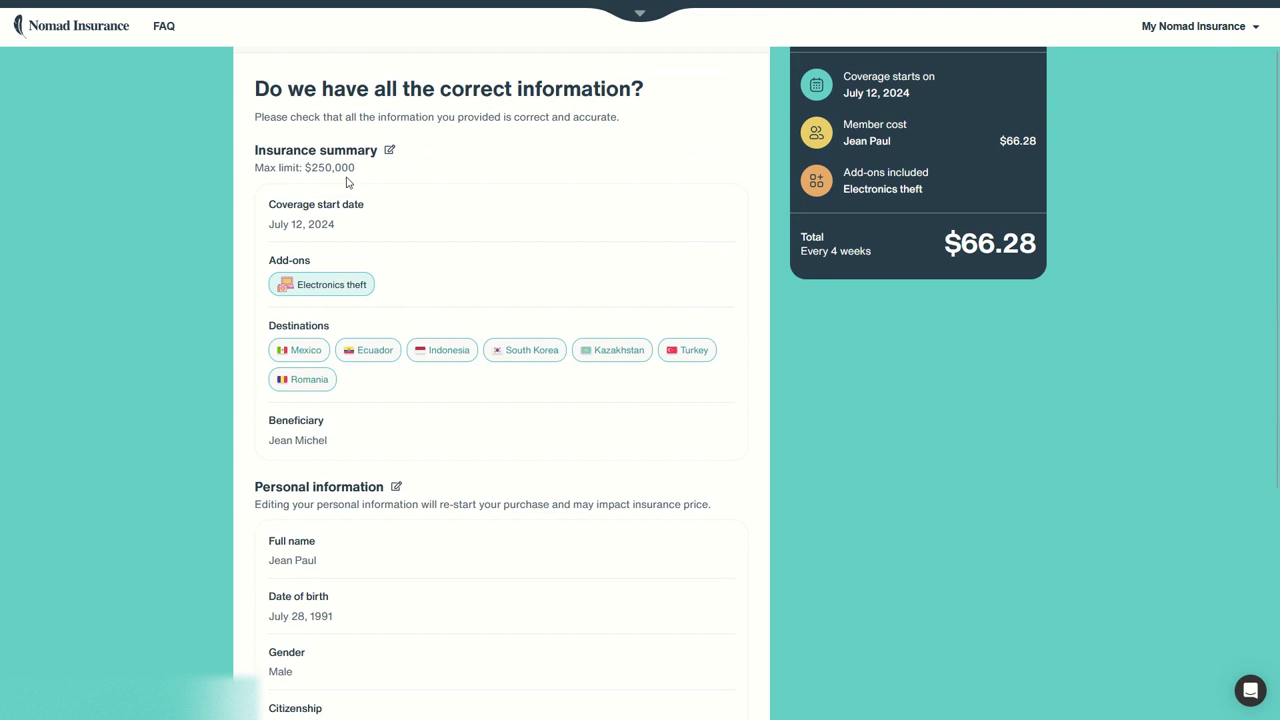
drag(302, 168, 378, 165)
- Look over the rest of the review page and proceed to payment
scroll(441, 230, down, 3)
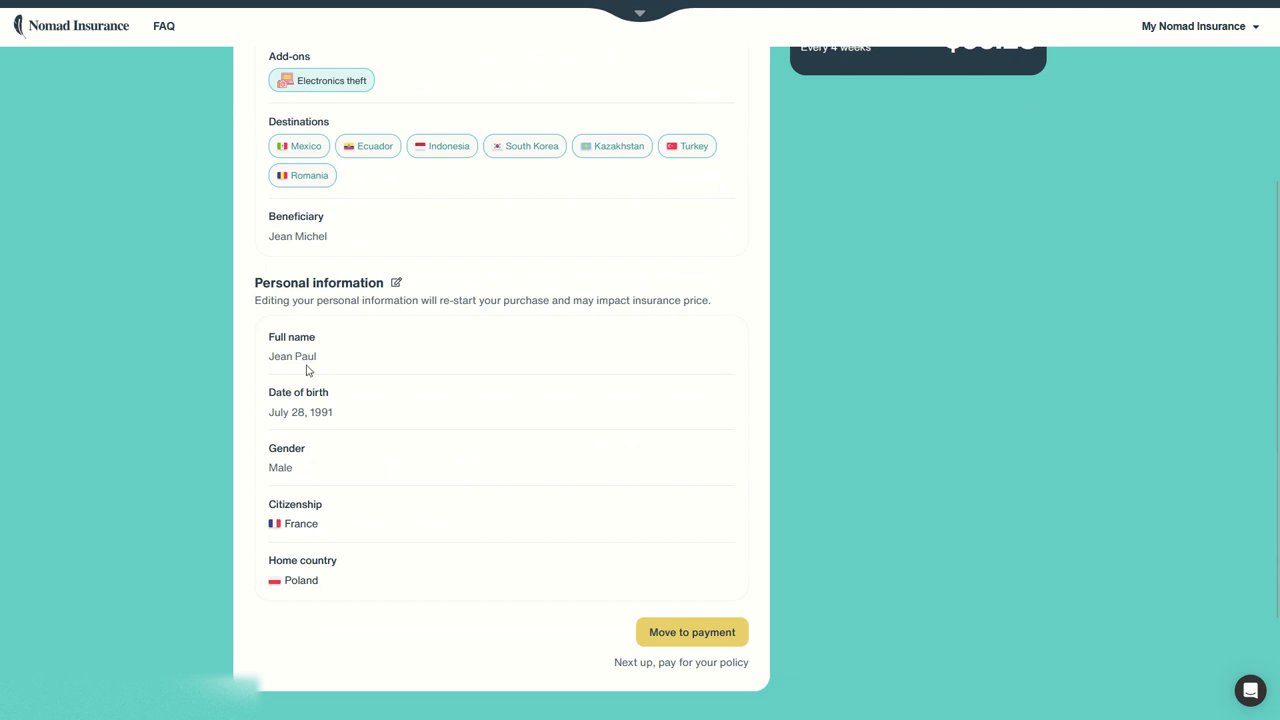
scroll(640, 505, up, 3)
scroll(637, 505, down, 3)
scroll(920, 434, up, 2)
scroll(999, 252, up, 2)
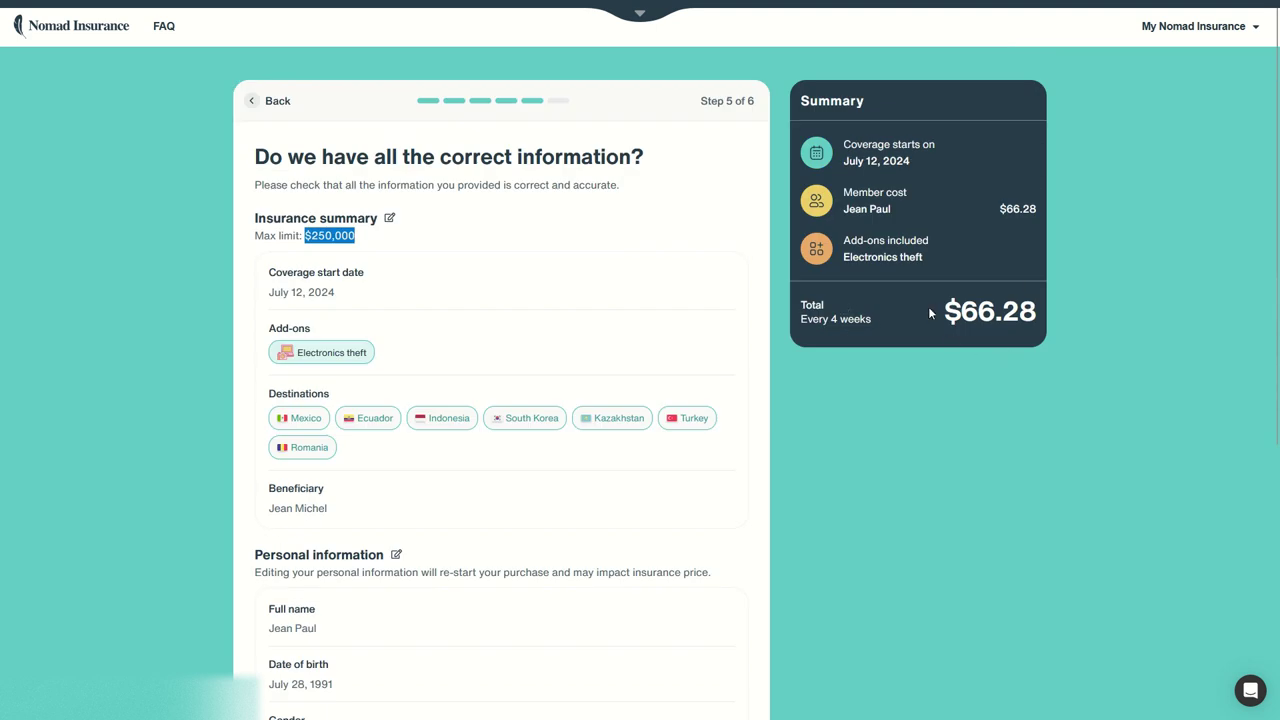
scroll(853, 357, down, 3)
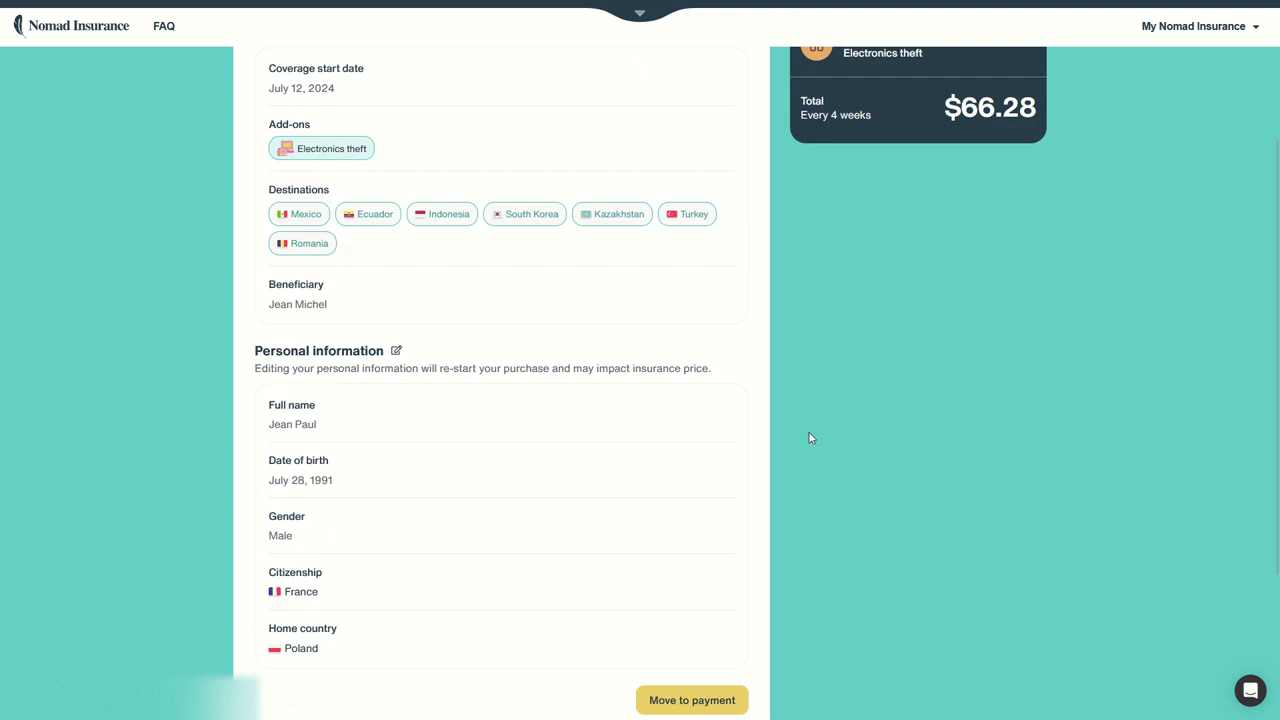
click(695, 701)
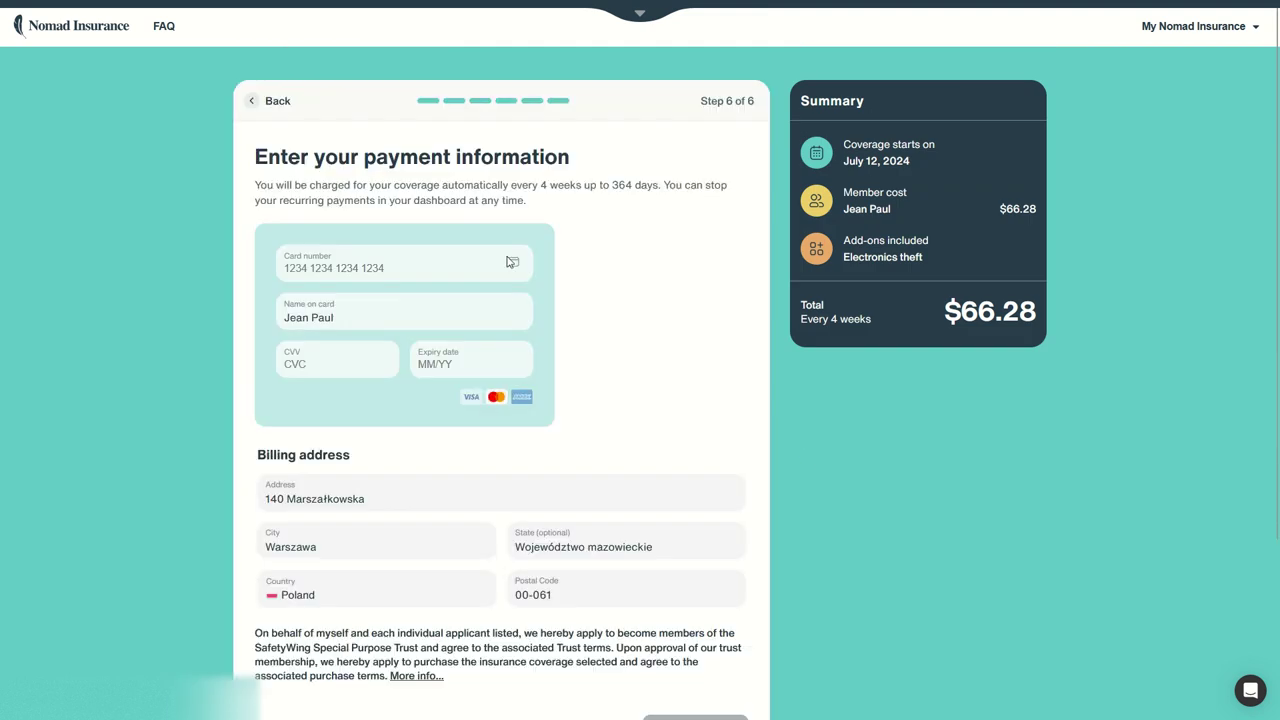
- Fill in the card number, name on card, security code and expiry date
click(460, 251)
text(4242 4242 4242 4242)
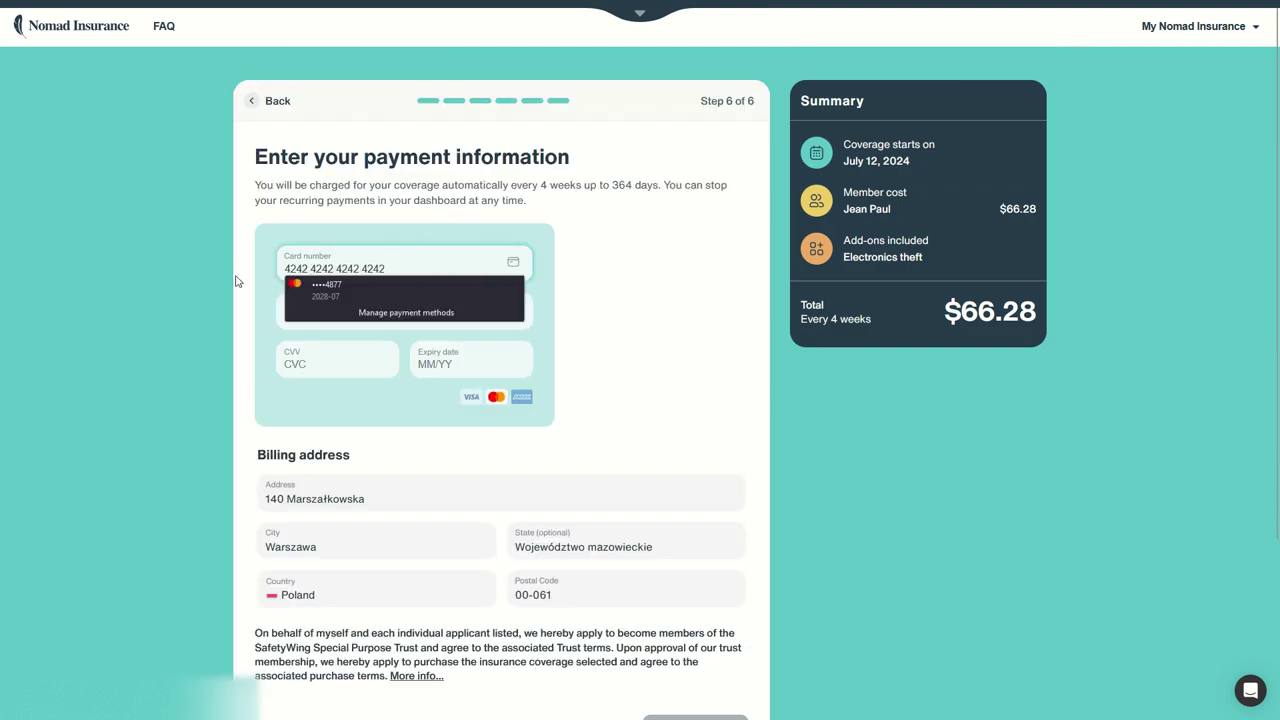
click(268, 312)
click(336, 365)
text(123)
click(418, 366)
text(1234)
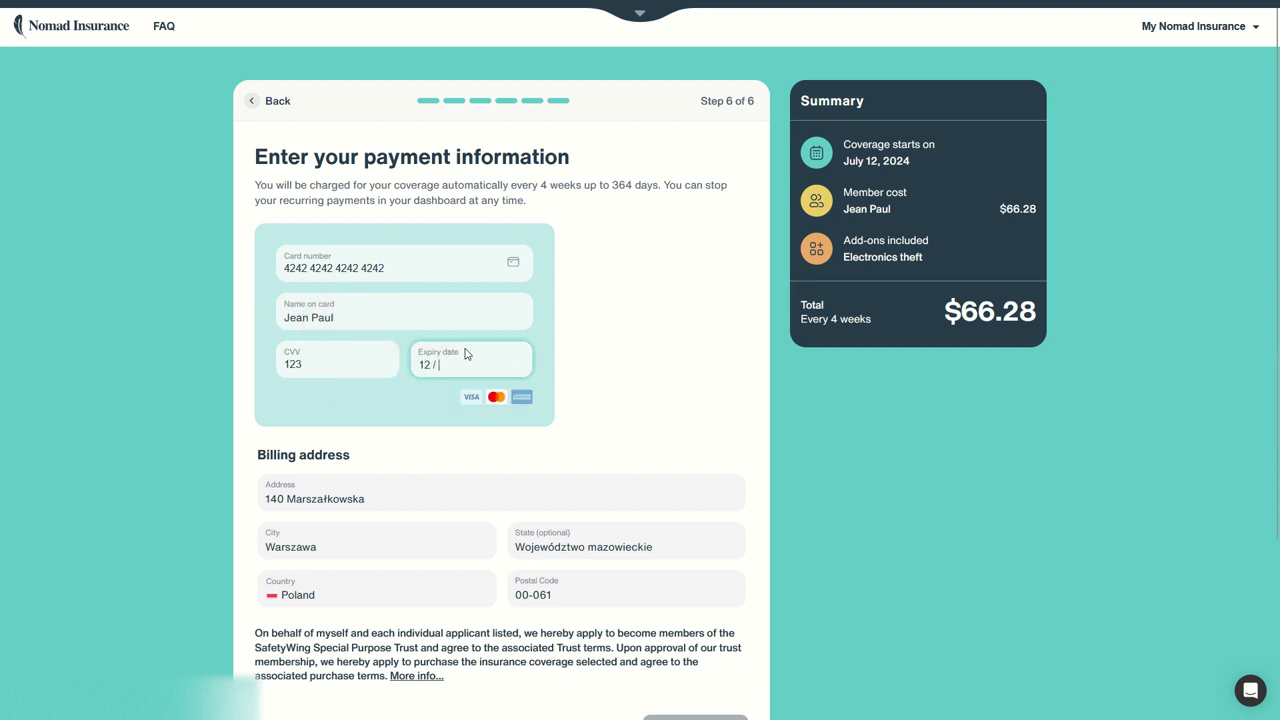
- Attempt to purchase the policy, then return to the card number field
scroll(574, 363, down, 2)
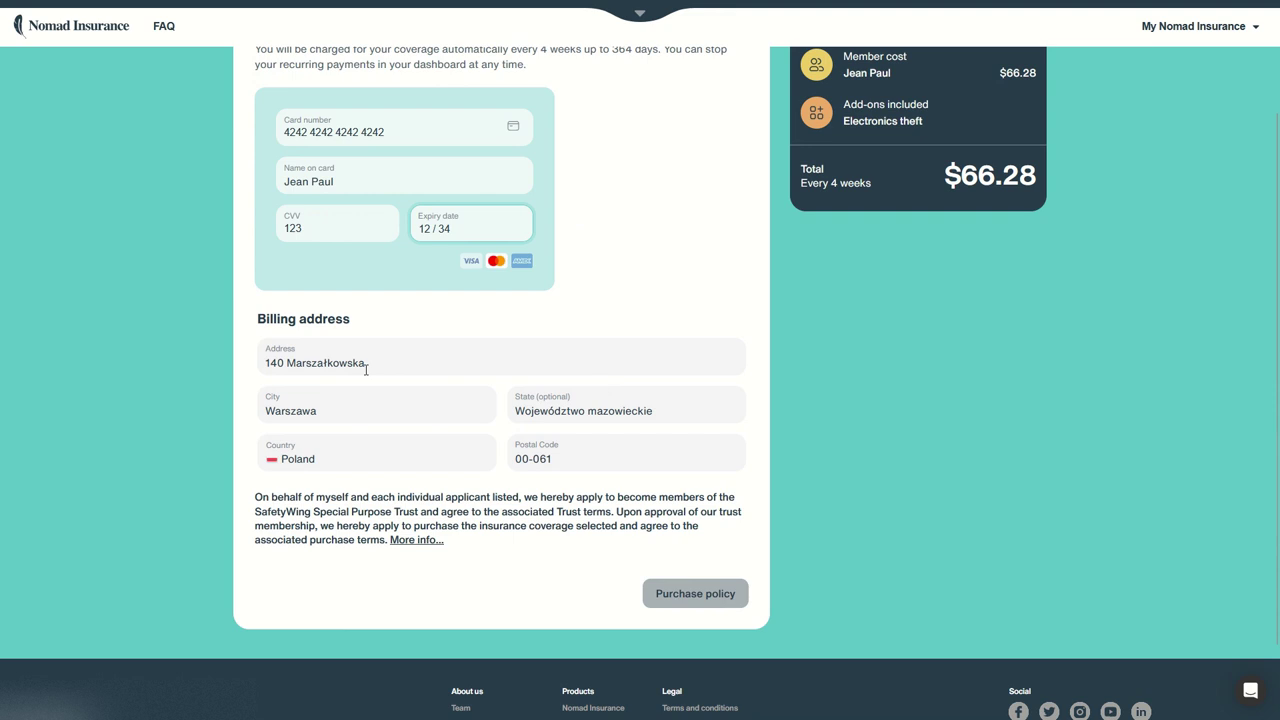
scroll(535, 548, up, 2)
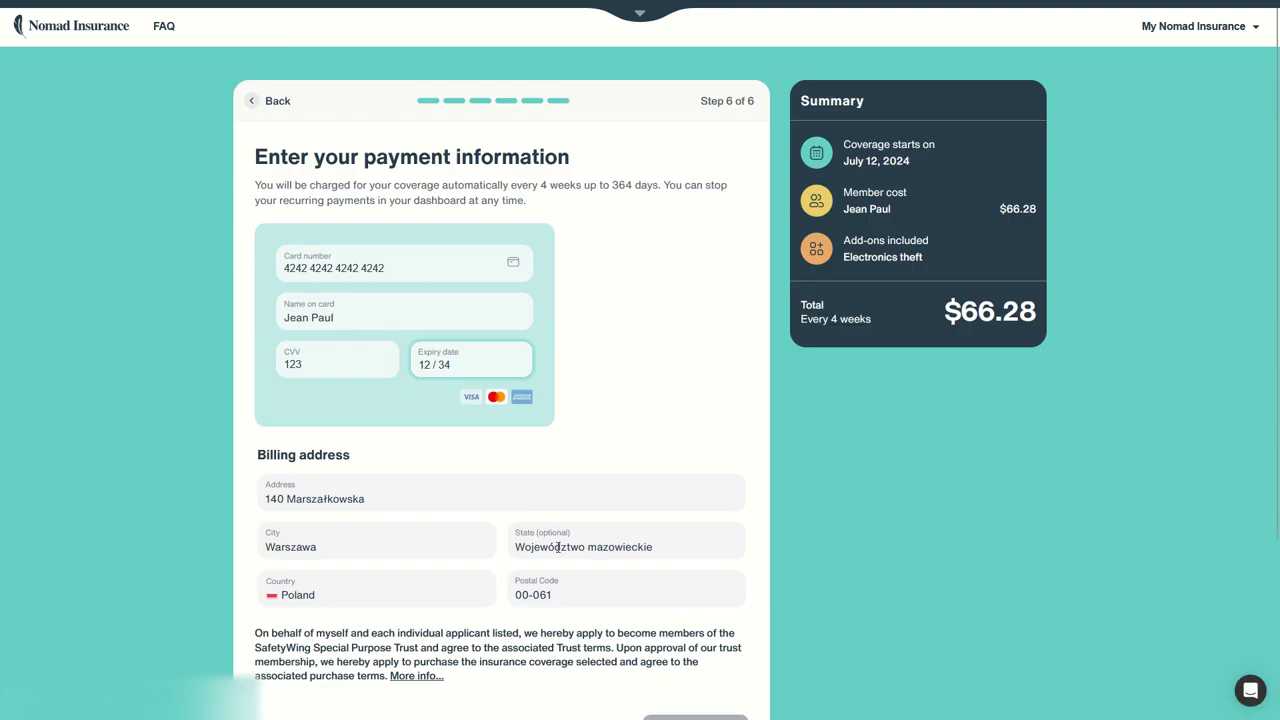
scroll(555, 545, down, 2)
click(709, 596)
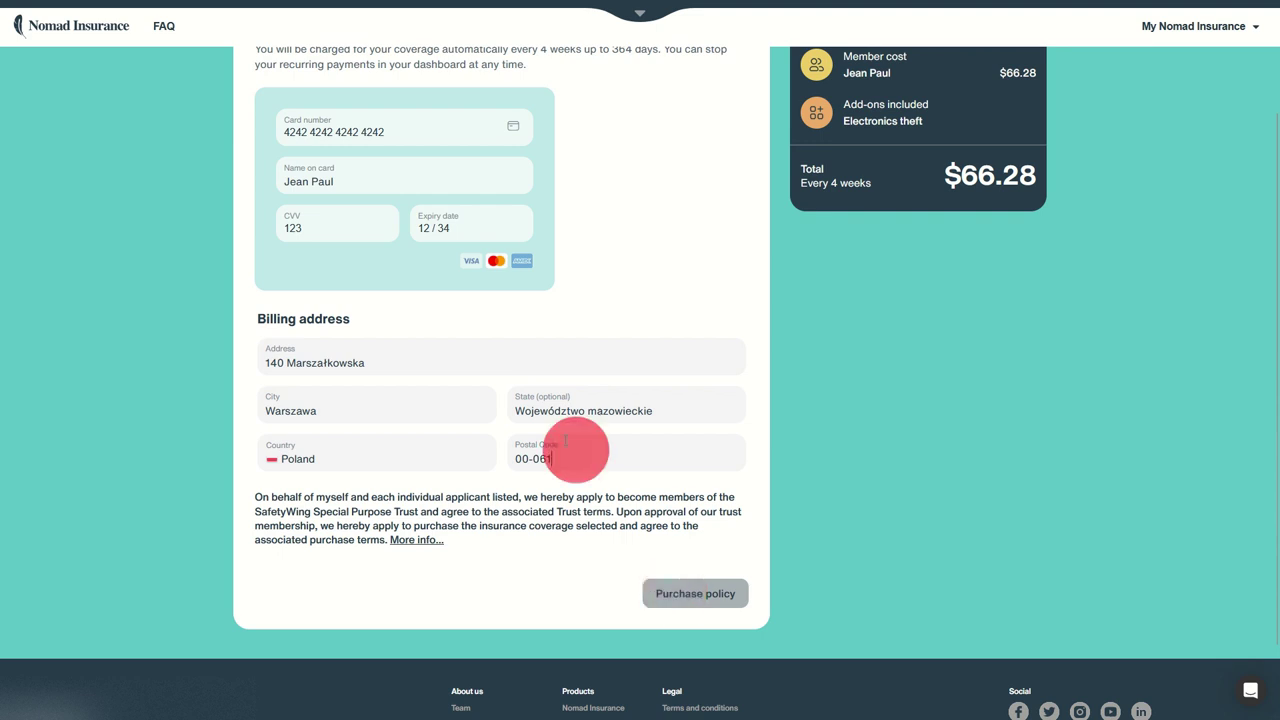
click(391, 133)
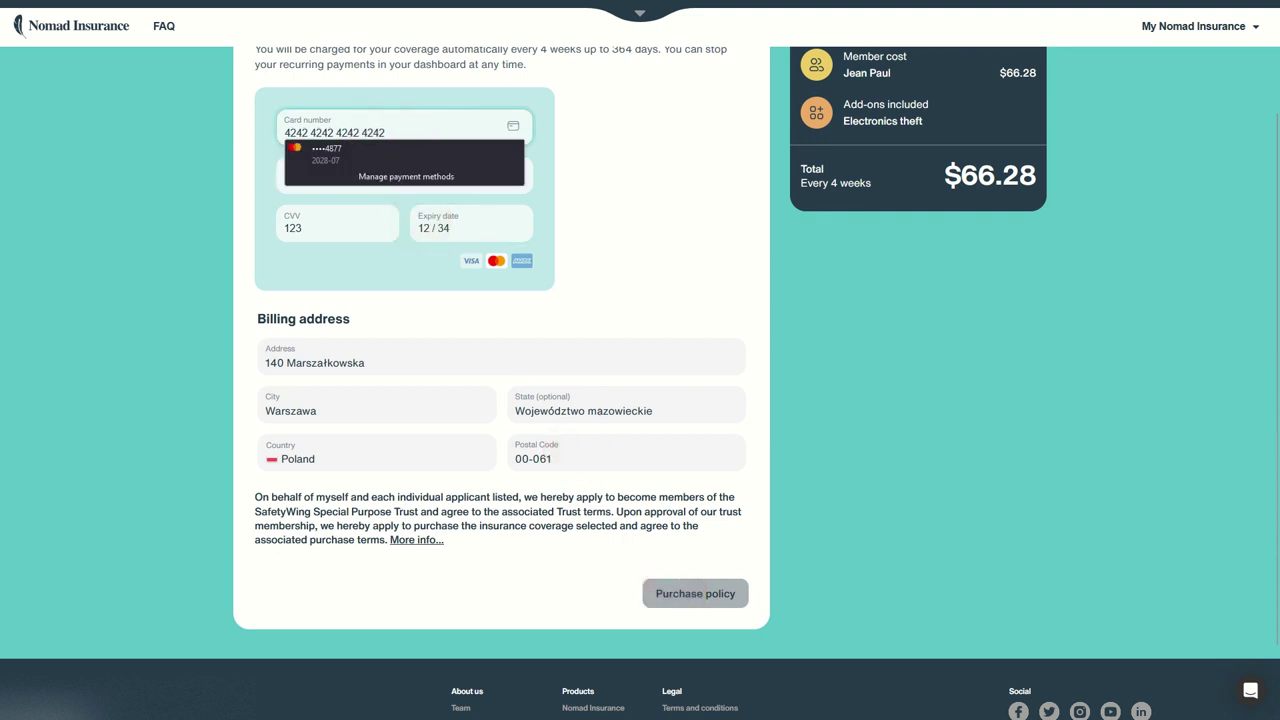
scroll(549, 400, up, 2)
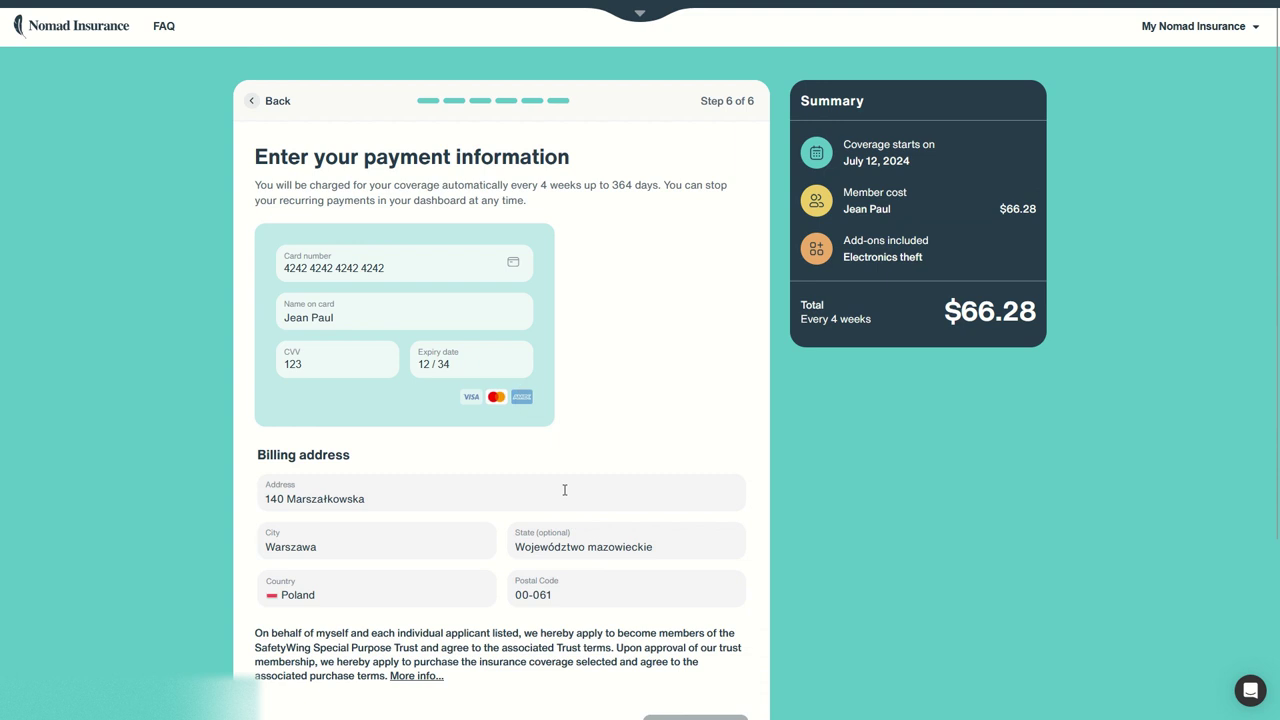
- After a rejected purchase attempt, replace the 'ł' in the billing street name with 'l'
click(370, 530)
scroll(600, 470, down, 3)
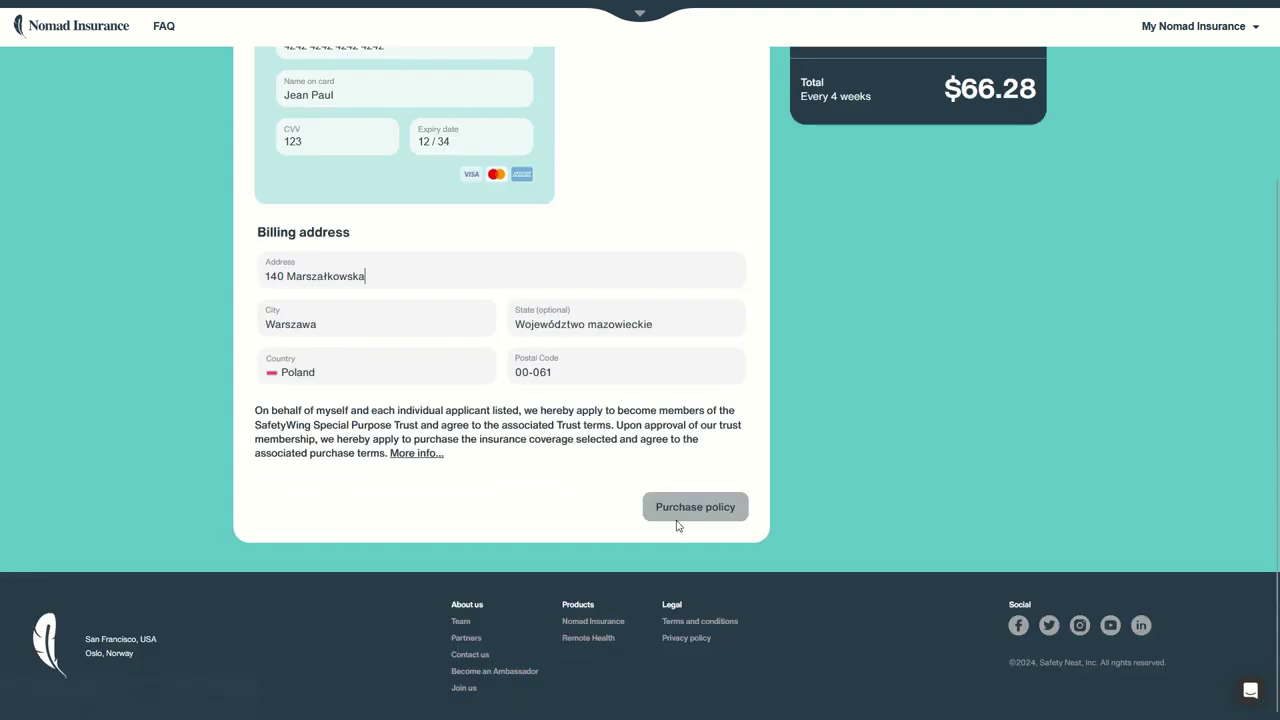
click(692, 515)
click(414, 286)
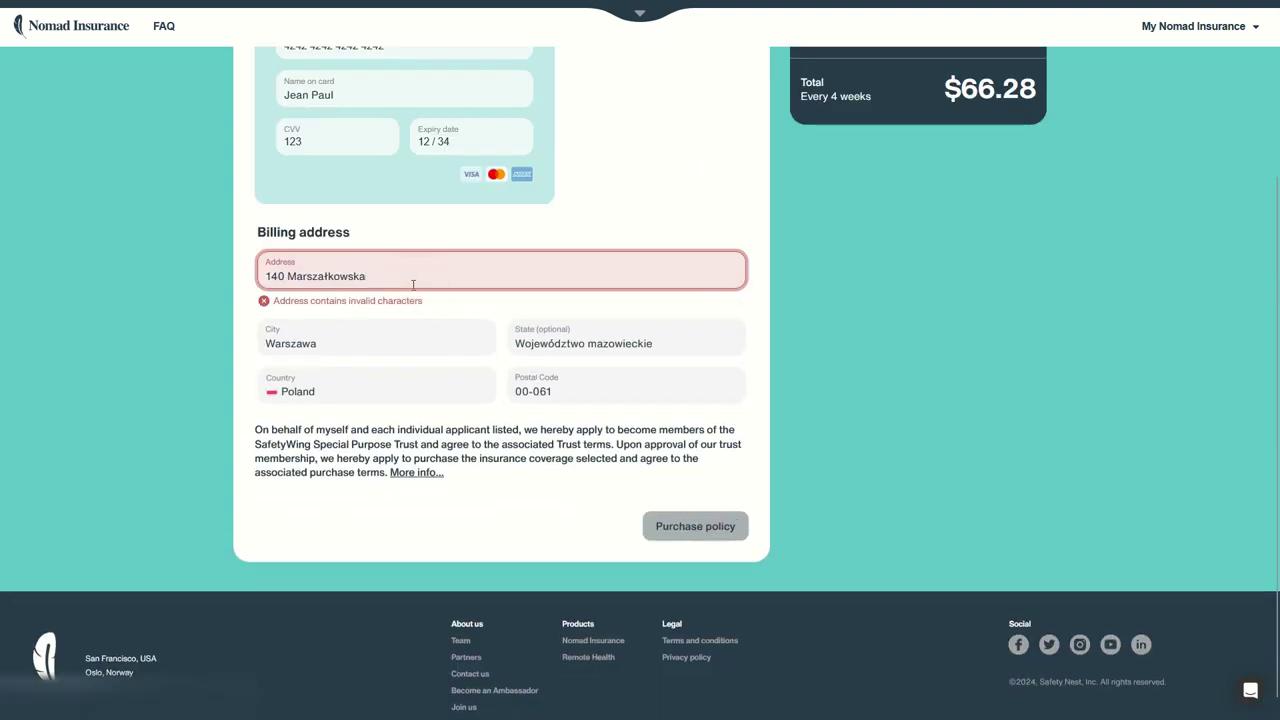
key(Left)
key(Left)
key(Left)
key(Left)
key(Left)
key(Left)
key(Left)
key(Left)
key(Left)
key(Left)
key(Right)
key(Right)
key(Right)
key(shift+Right)
text(l)
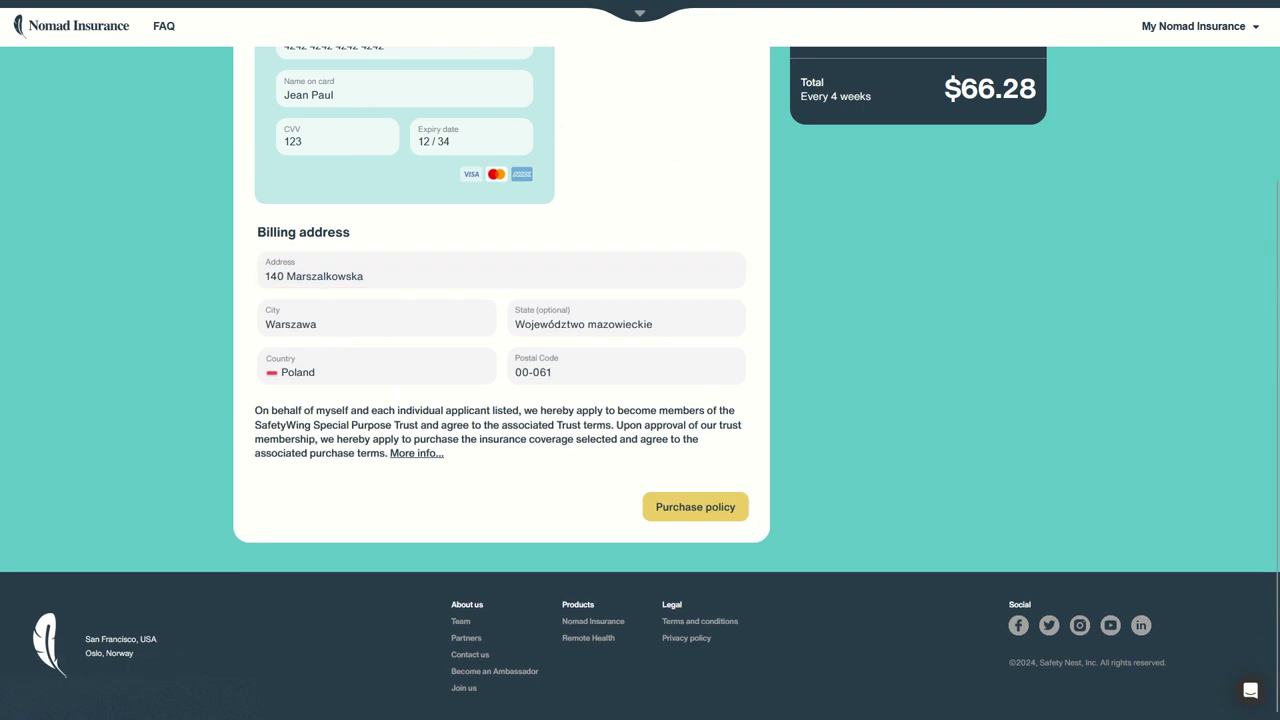
- Check the corrected street name and submit the policy purchase
drag(311, 275, 391, 272)
double_click(343, 275)
click(371, 275)
click(324, 276)
scroll(455, 322, up, 2)
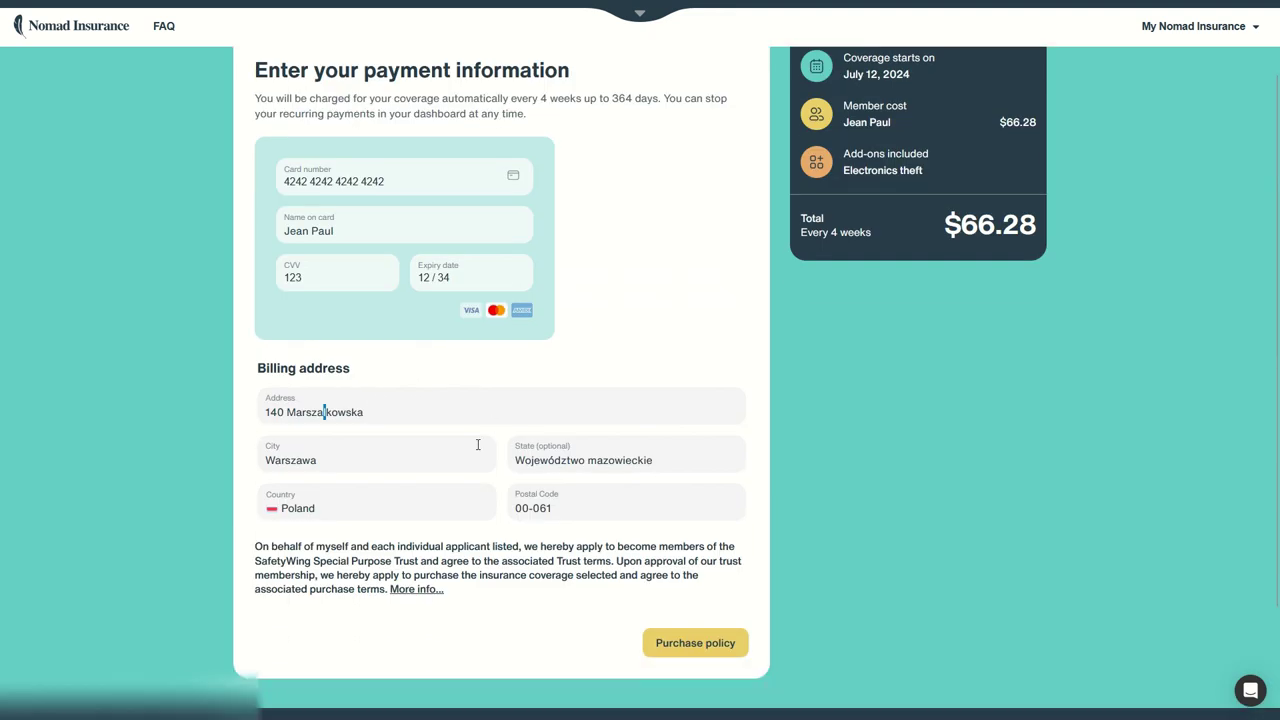
click(695, 645)
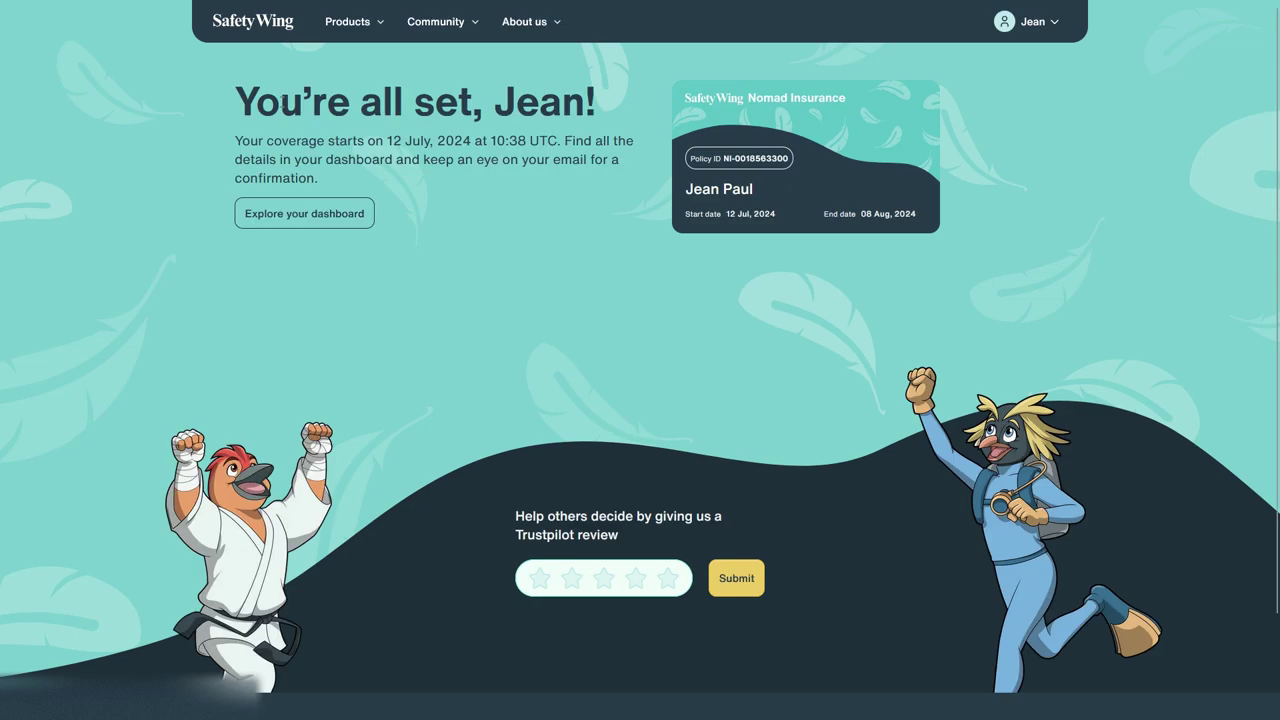
- Highlight the 'You're all set' confirmation message and the policy card details
drag(280, 100, 619, 184)
drag(748, 98, 916, 213)
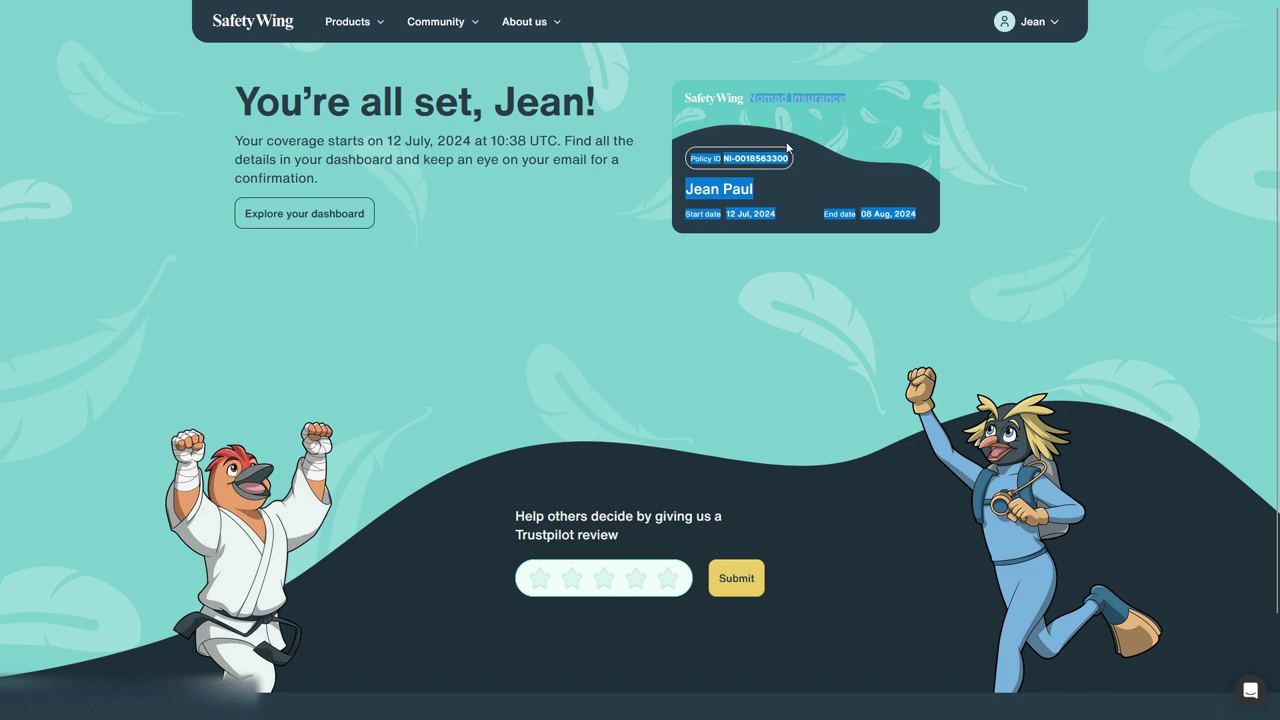
click(940, 178)
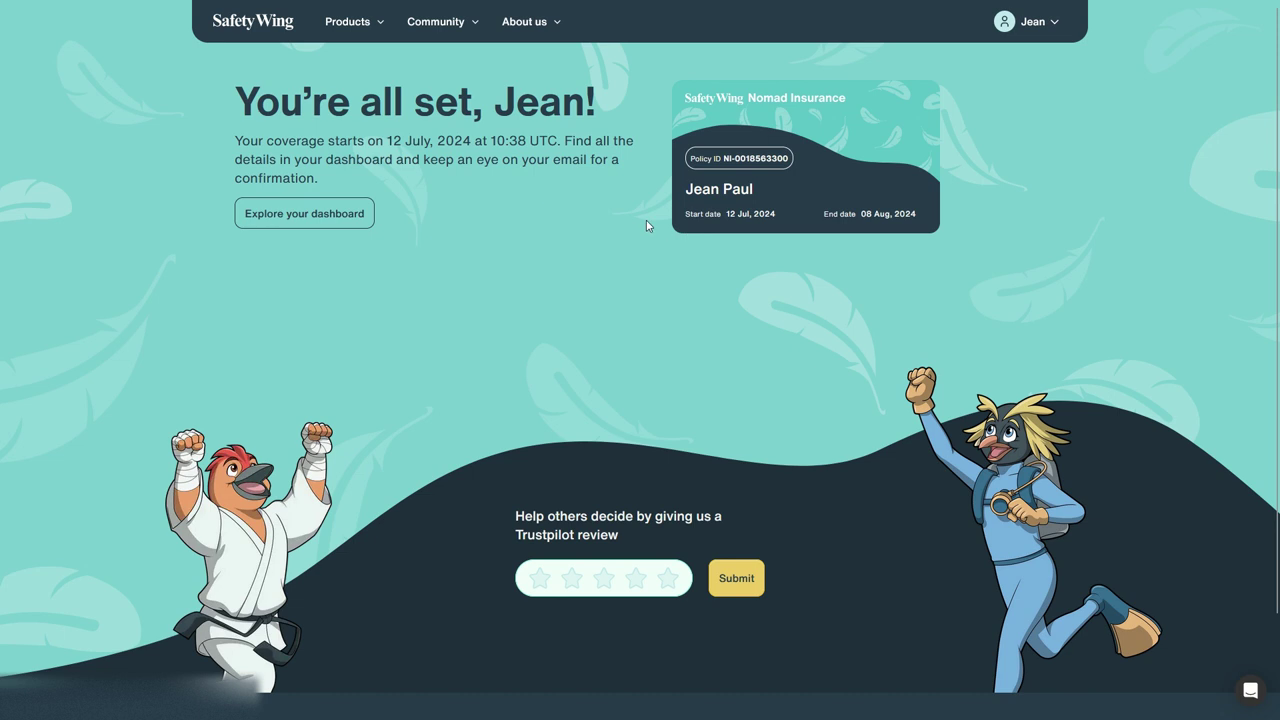
- Go from the confirmation page to the My coverage dashboard
mouse_move(543, 5)
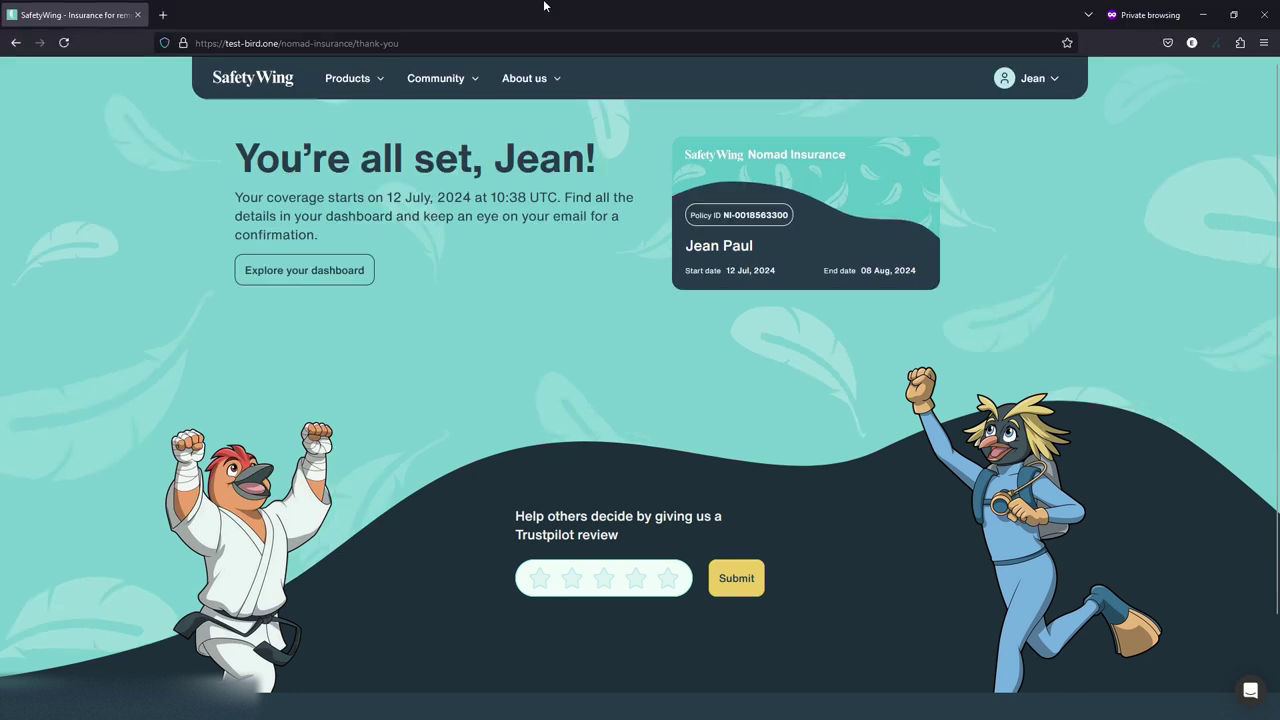
click(583, 390)
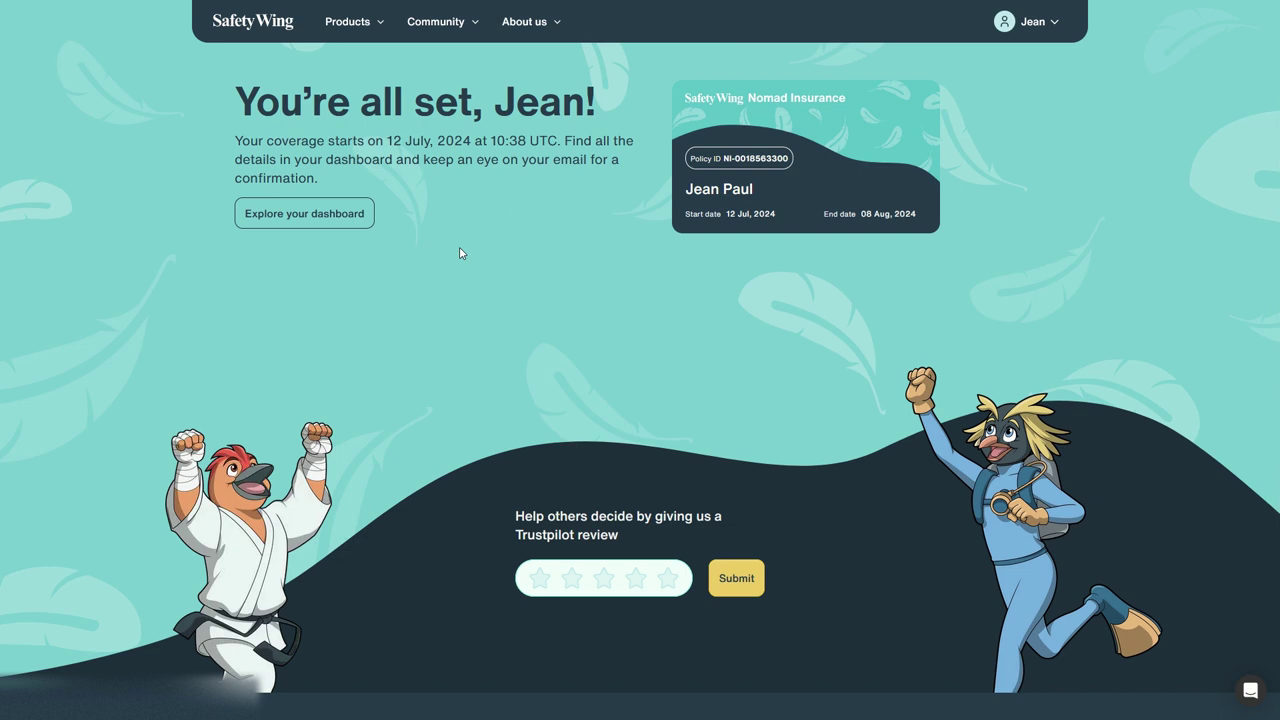
click(340, 214)
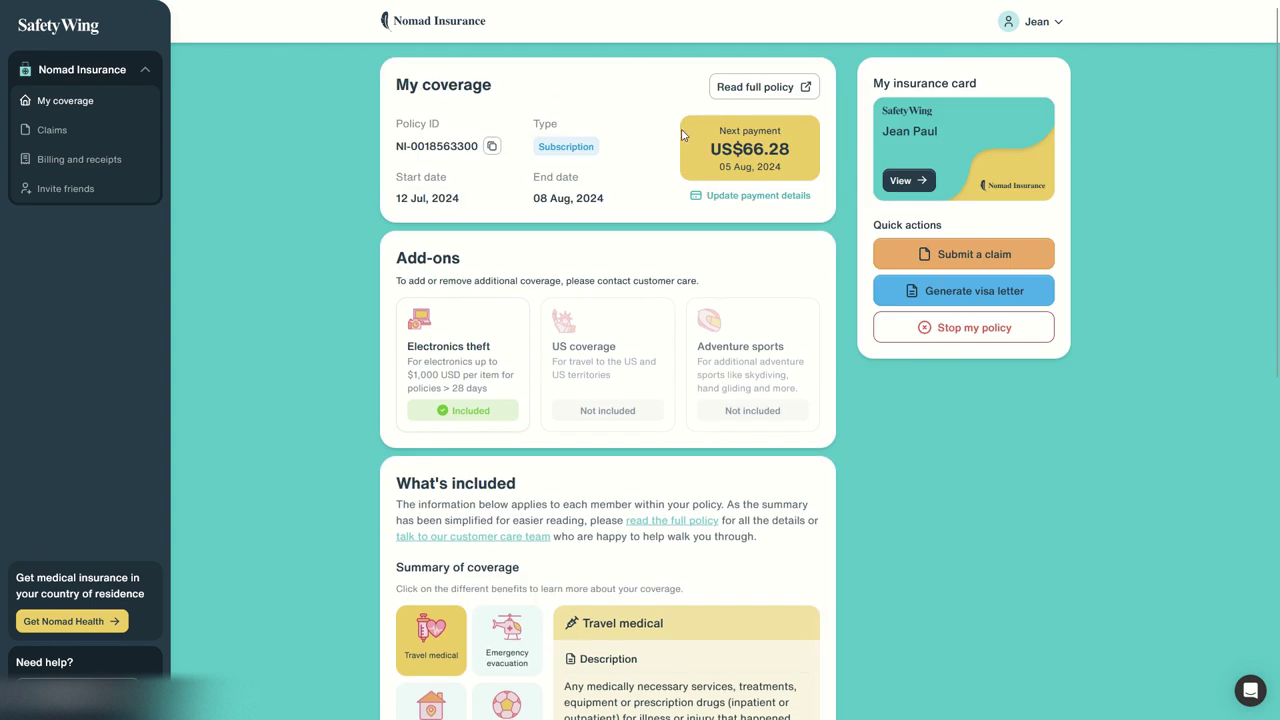
- Highlight the US$66.28 next payment, its 05 Aug date and the 08 Aug 2024 end date
drag(718, 148, 805, 147)
drag(725, 167, 790, 168)
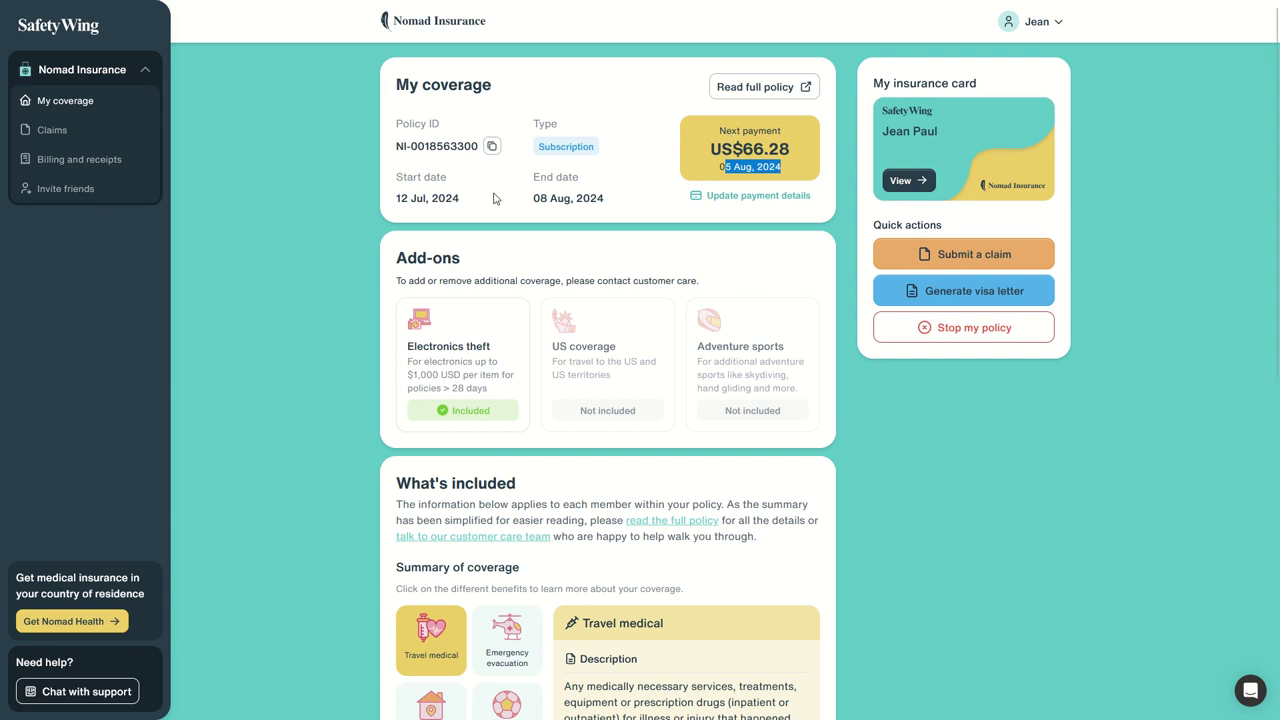
drag(533, 198, 607, 198)
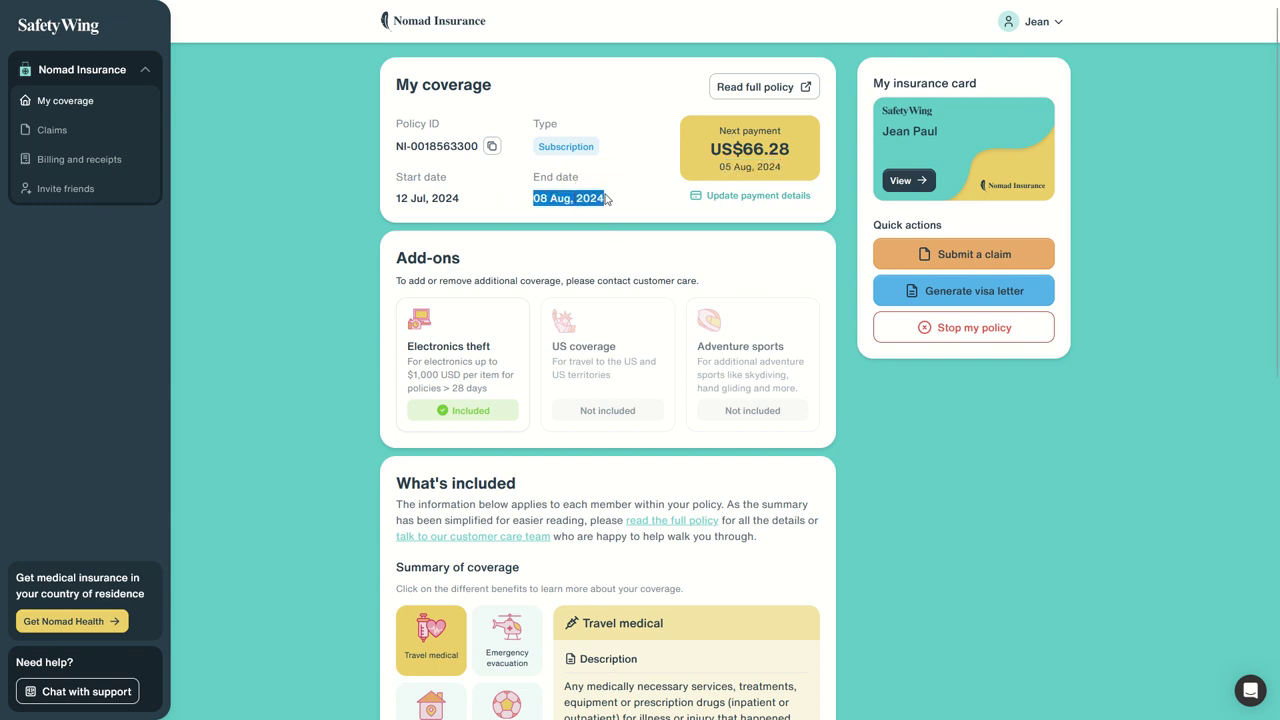